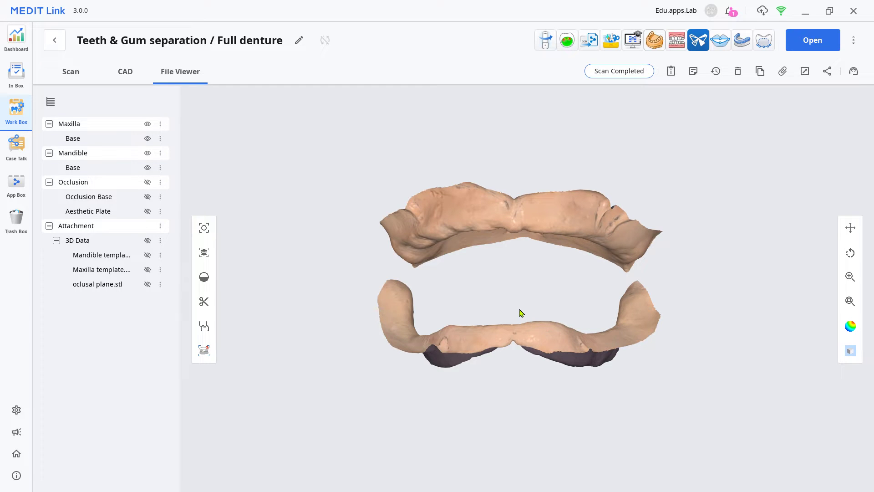
# Examine the maxilla base, mandible base, aesthetic plate, oclusal plane and maxilla template of the full denture case in 3D.
pyautogui.moveTo(521, 312); pyautogui.dragTo(374, 286)
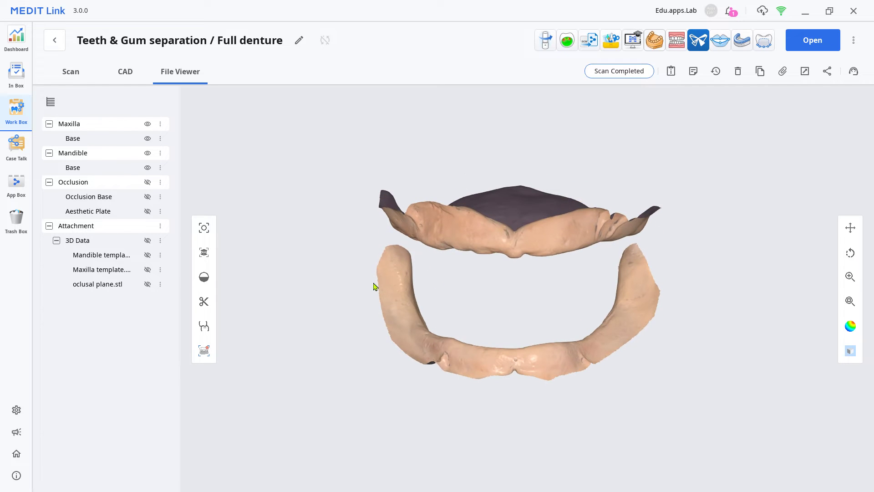
pyautogui.click(147, 139)
pyautogui.click(147, 167)
pyautogui.click(147, 211)
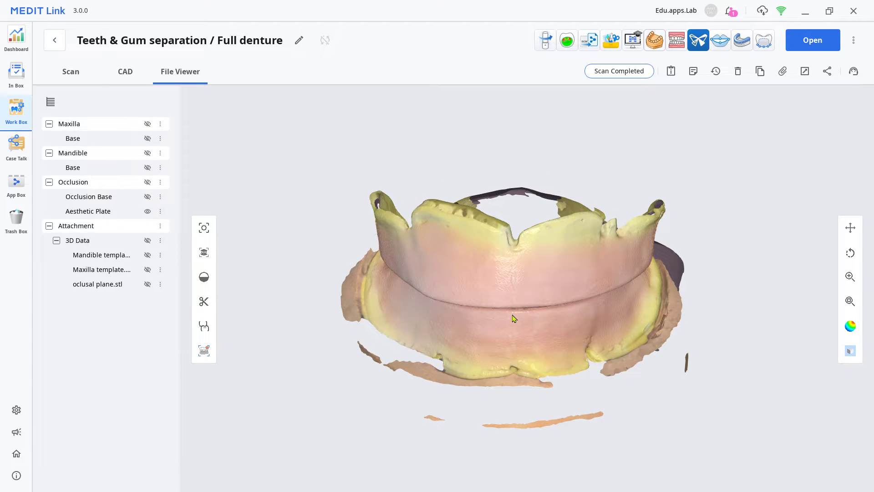
pyautogui.moveTo(513, 317); pyautogui.dragTo(354, 297)
pyautogui.click(147, 211)
pyautogui.click(147, 284)
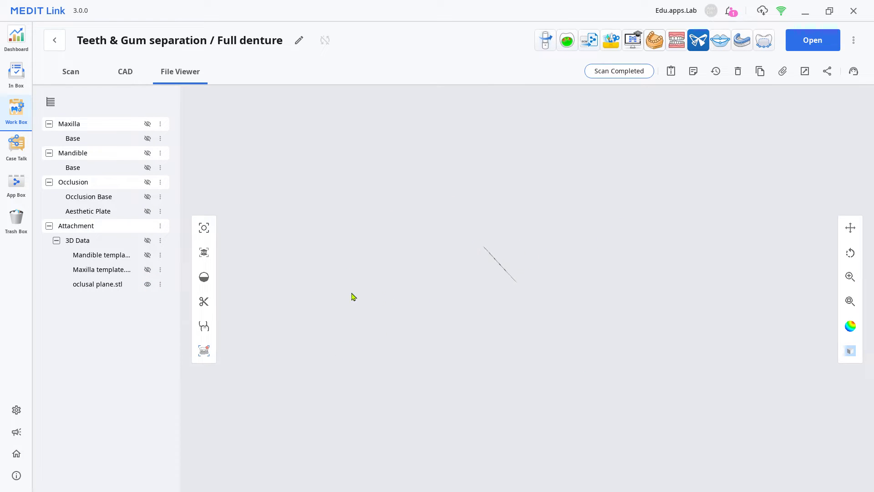
pyautogui.click(147, 270)
pyautogui.moveTo(515, 383)
pyautogui.mouseDown()
pyautogui.moveTo(489, 396)
pyautogui.moveTo(521, 277)
pyautogui.moveTo(515, 389)
pyautogui.mouseUp()
# Switch to Medit Design and import all scan data of the Teeth & Gum separation case.
pyautogui.click(611, 40)
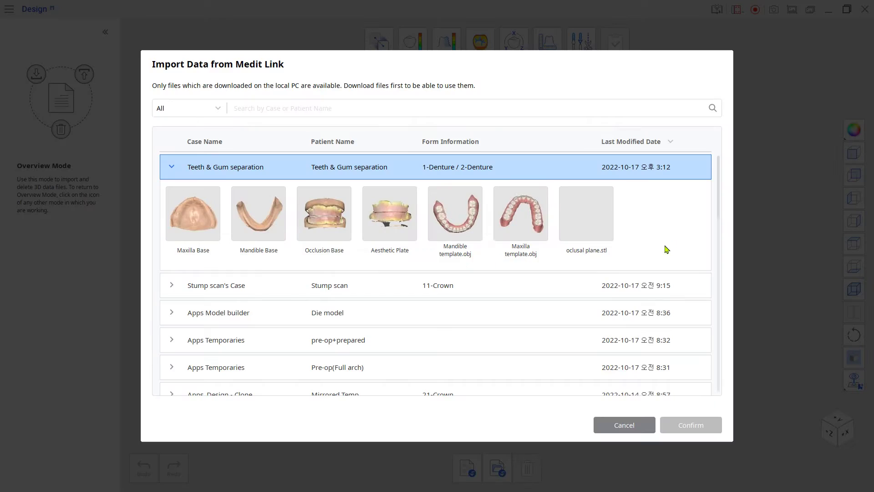
pyautogui.click(688, 423)
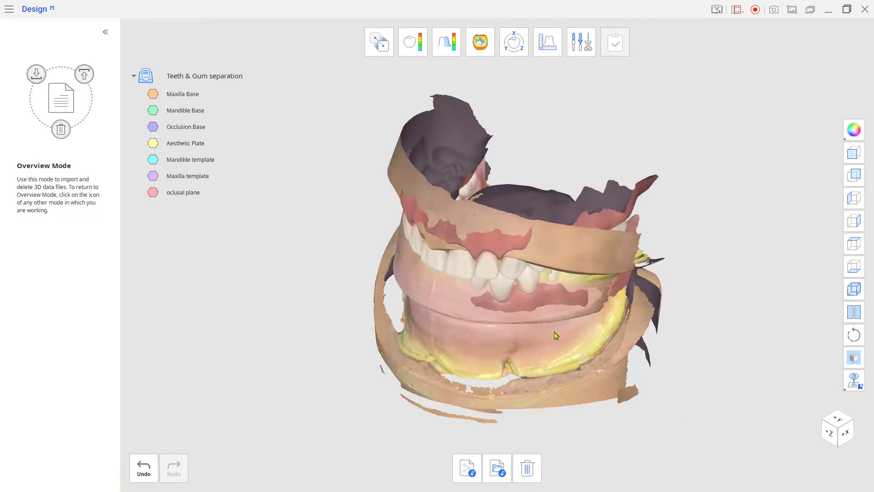
pyautogui.moveTo(555, 334); pyautogui.dragTo(606, 296, button='right')
# Hide all imported case data and create two new data groups named Teeth and Gum.
pyautogui.click(146, 76)
pyautogui.rightClick(231, 82)
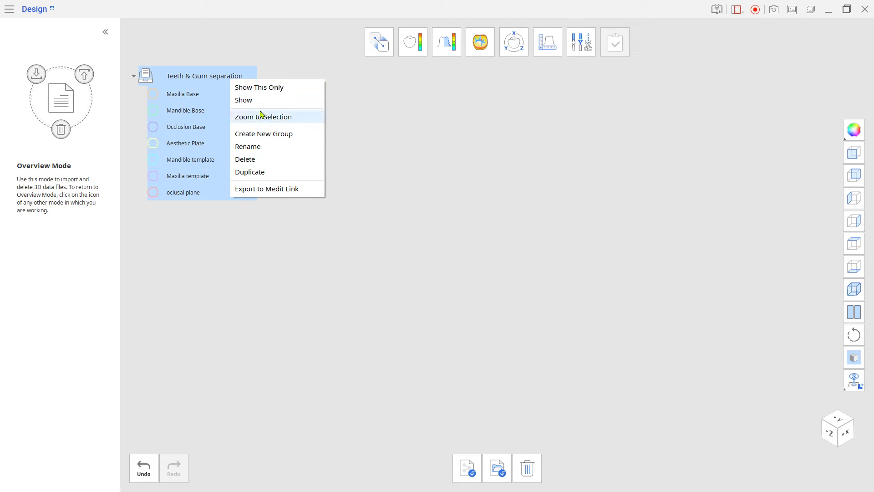
pyautogui.click(269, 135)
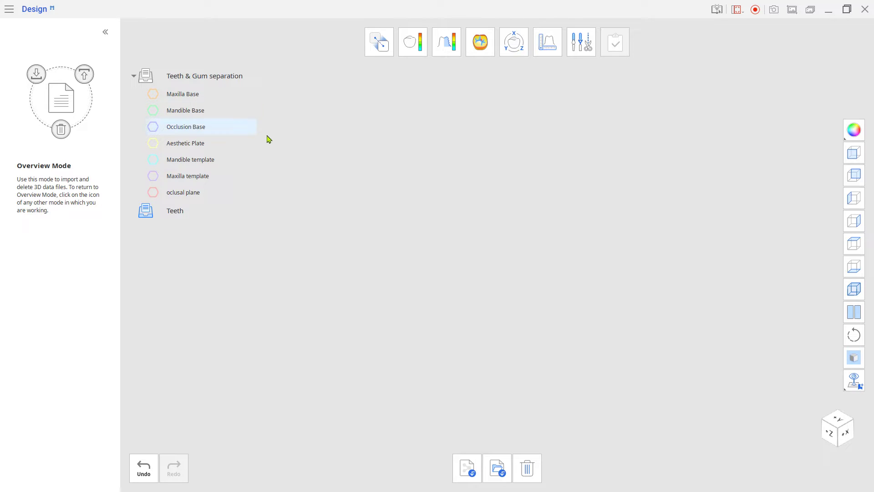
pyautogui.click(233, 78)
pyautogui.rightClick(234, 78)
pyautogui.click(259, 130)
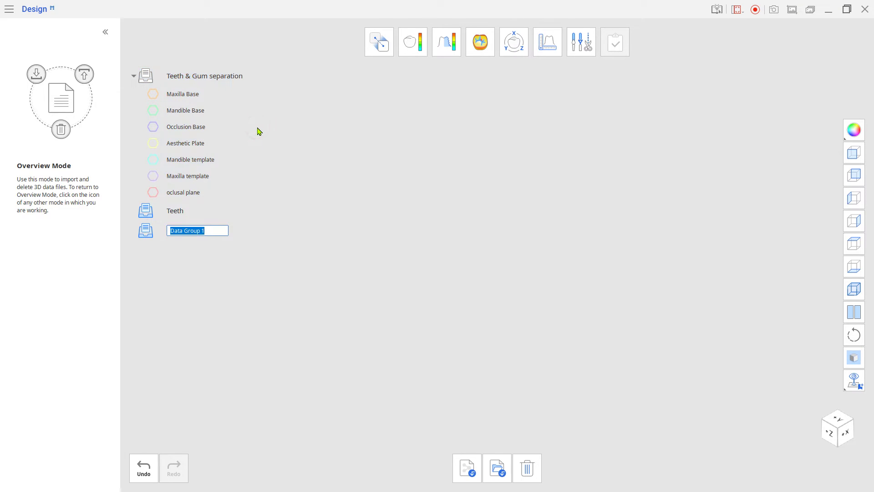
# Create two more data groups named Occ and Base.
pyautogui.rightClick(231, 77)
pyautogui.click(263, 133)
pyautogui.write('Occ')
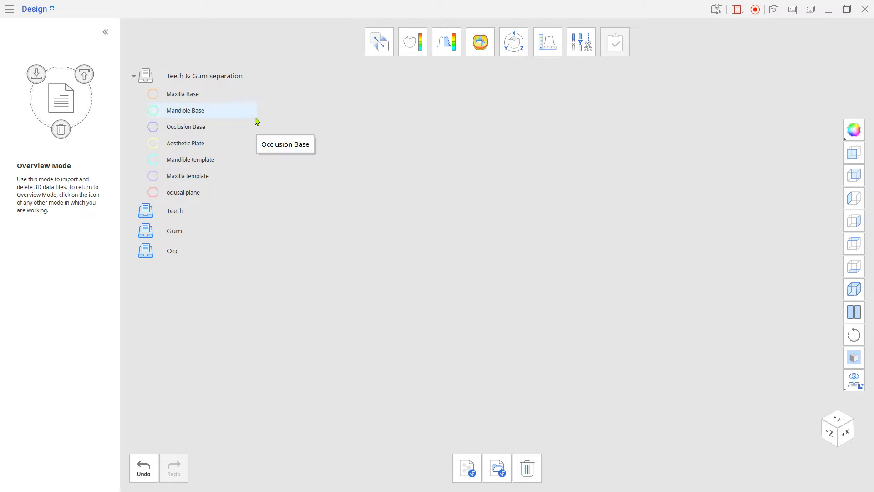
pyautogui.rightClick(242, 74)
pyautogui.click(280, 126)
pyautogui.write('Base')
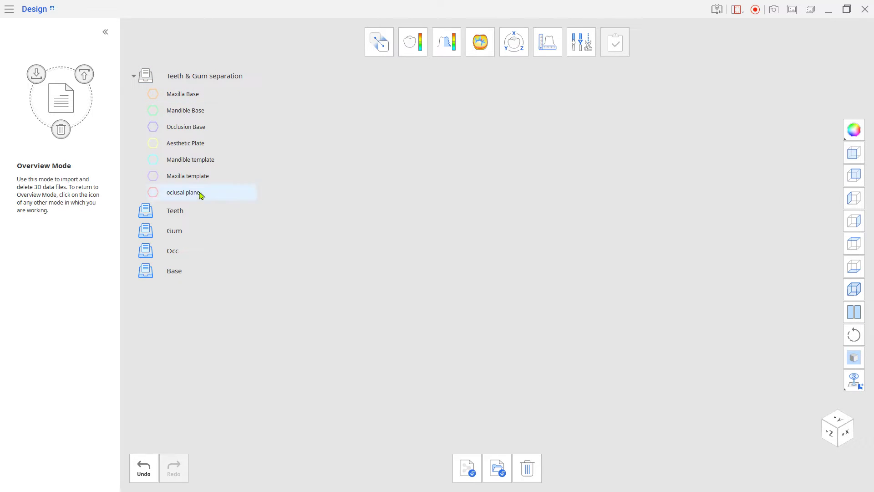
# Move Maxilla Base to the Base group, Aesthetic Plate and oclusal plane to Occ, and Maxilla template to Teeth.
pyautogui.rightClick(225, 95)
pyautogui.click(330, 200)
pyautogui.rightClick(224, 128)
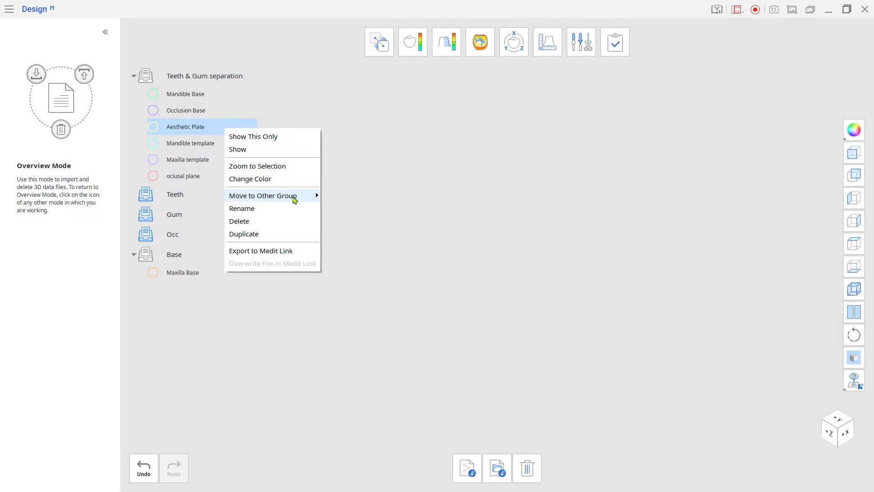
pyautogui.click(330, 220)
pyautogui.rightClick(219, 162)
pyautogui.click(330, 256)
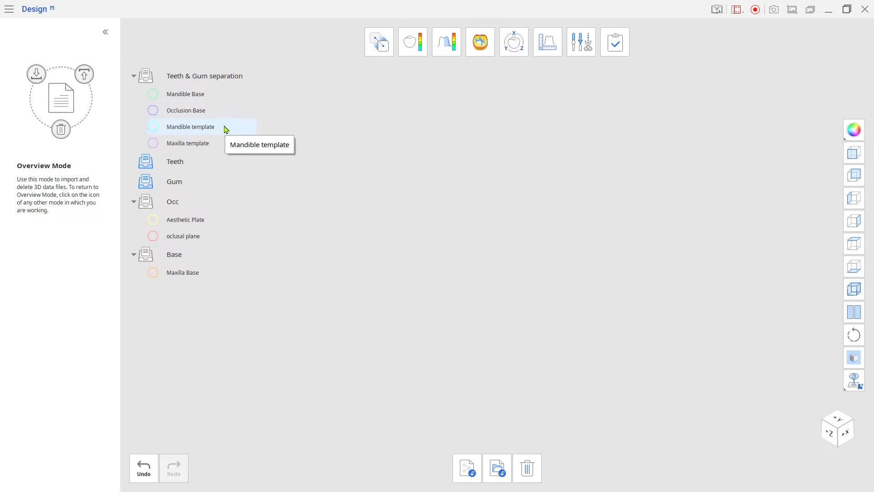
pyautogui.rightClick(221, 143)
pyautogui.click(327, 209)
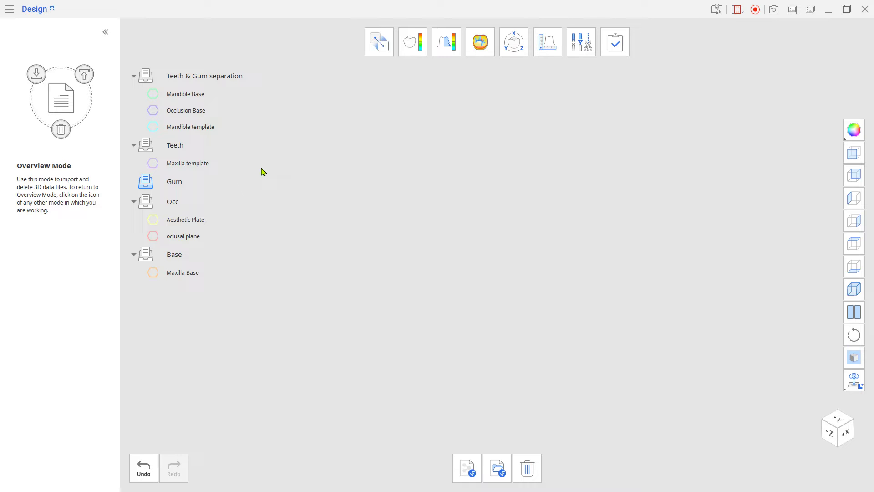
# Choose the oclusal plane as the data to transform and show the Aesthetic Plate almost transparent as a reference.
pyautogui.click(525, 51)
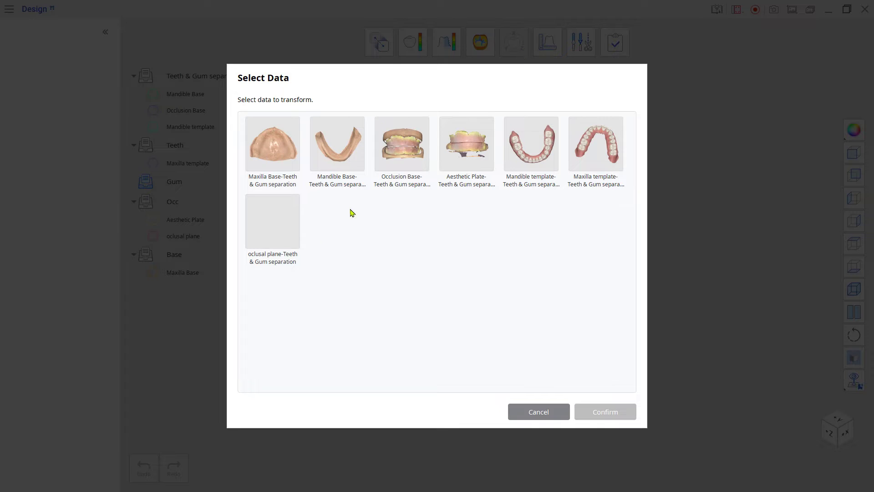
pyautogui.click(288, 231)
pyautogui.click(591, 413)
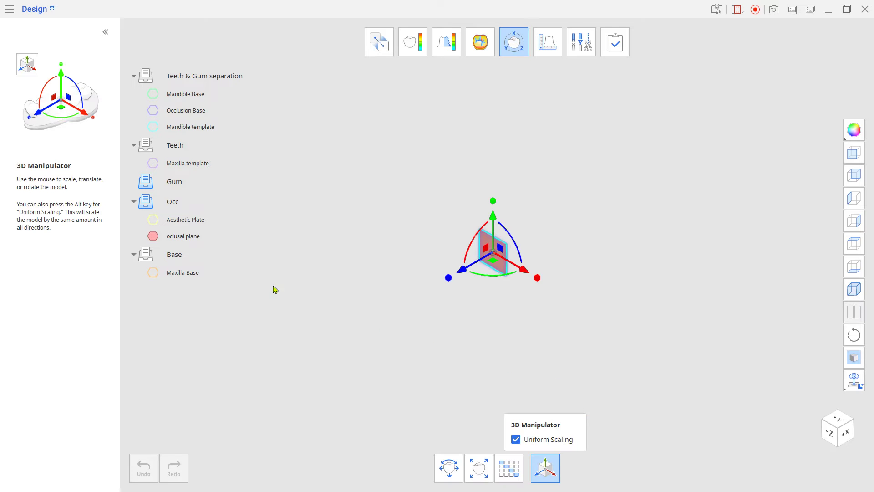
pyautogui.click(153, 220)
pyautogui.moveTo(203, 219)
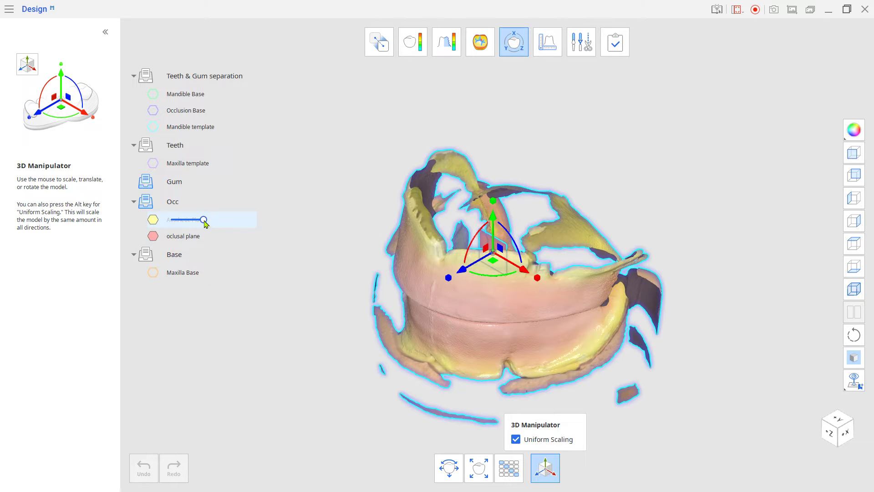
pyautogui.moveTo(205, 220); pyautogui.dragTo(173, 220)
# Rotate and enlarge the oclusal plane so it lies horizontally through the Aesthetic Plate and extends beyond it.
pyautogui.moveTo(430, 255); pyautogui.dragTo(464, 269, button='right')
pyautogui.moveTo(473, 237); pyautogui.dragTo(481, 293)
pyautogui.moveTo(481, 298); pyautogui.dragTo(477, 377, button='right')
pyautogui.moveTo(487, 263); pyautogui.dragTo(496, 293)
pyautogui.moveTo(468, 292); pyautogui.dragTo(453, 380, button='right')
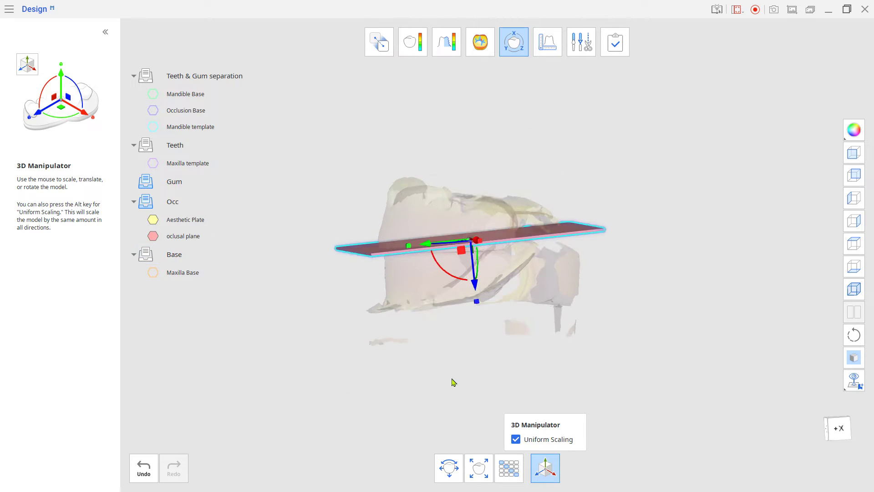
# Make the Aesthetic Plate more opaque and fine-tune the oclusal plane's height and tilt to the line between the rims.
pyautogui.moveTo(179, 220); pyautogui.dragTo(181, 220)
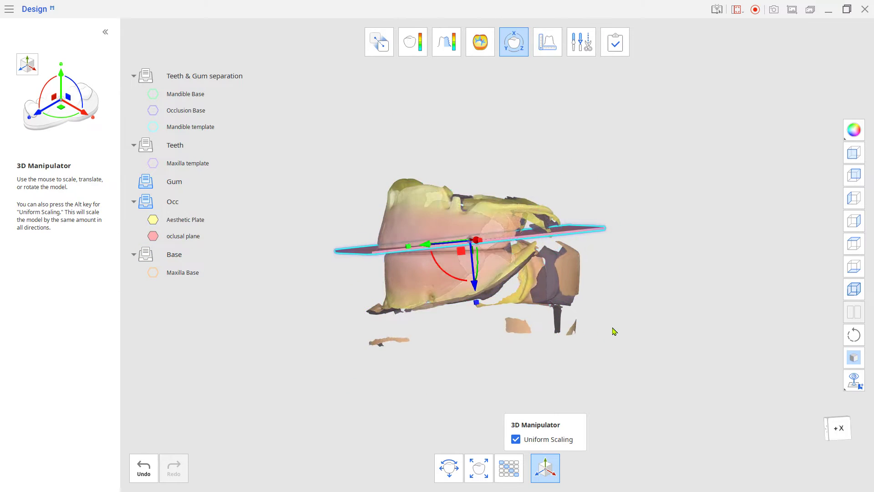
pyautogui.moveTo(472, 280); pyautogui.dragTo(472, 283)
pyautogui.moveTo(523, 294); pyautogui.dragTo(484, 359, button='right')
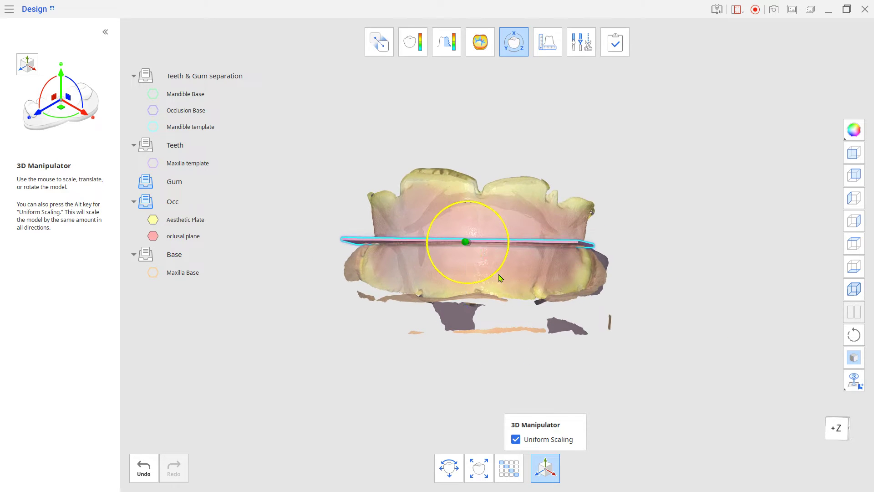
pyautogui.moveTo(472, 266); pyautogui.dragTo(472, 264)
pyautogui.moveTo(512, 294); pyautogui.dragTo(511, 154, button='right')
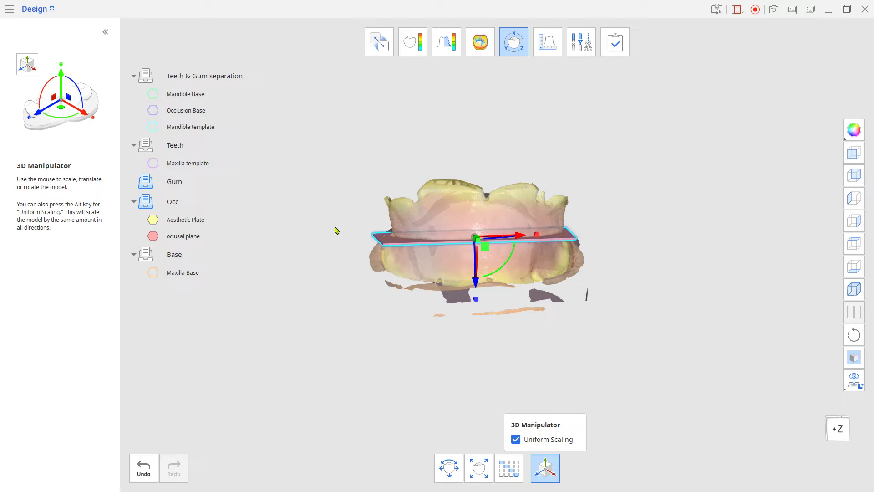
# Hide the Occ group, enter mesh editing and show the Maxilla template from its occlusal side.
pyautogui.click(146, 205)
pyautogui.click(581, 44)
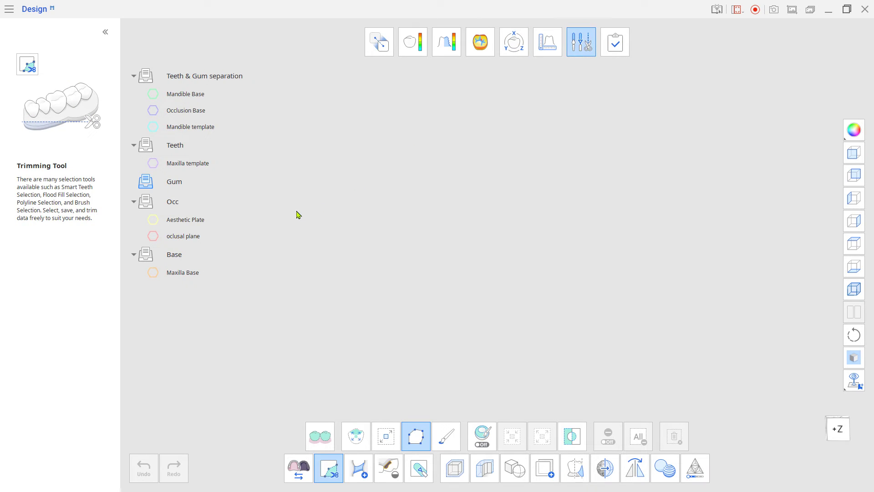
pyautogui.click(152, 161)
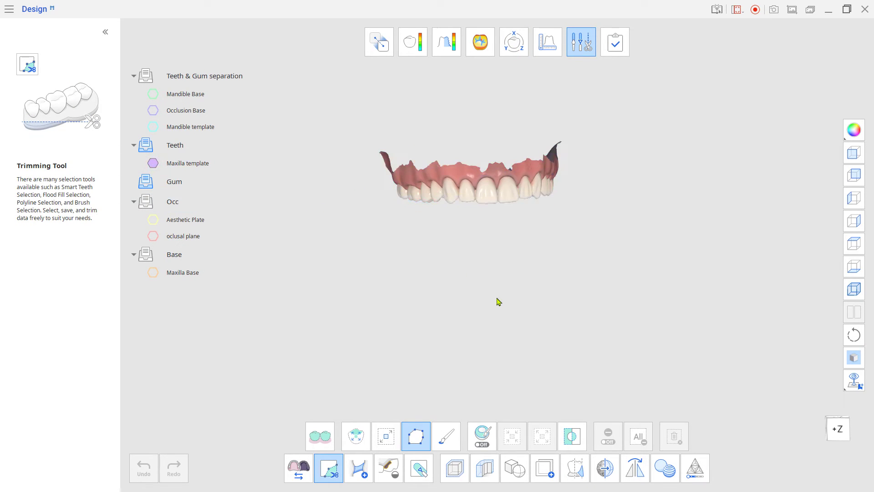
pyautogui.moveTo(496, 300)
pyautogui.mouseDown(button='right')
pyautogui.moveTo(546, 281)
pyautogui.moveTo(448, 282)
pyautogui.moveTo(491, 332)
pyautogui.moveTo(501, 299)
pyautogui.mouseUp(button='right')
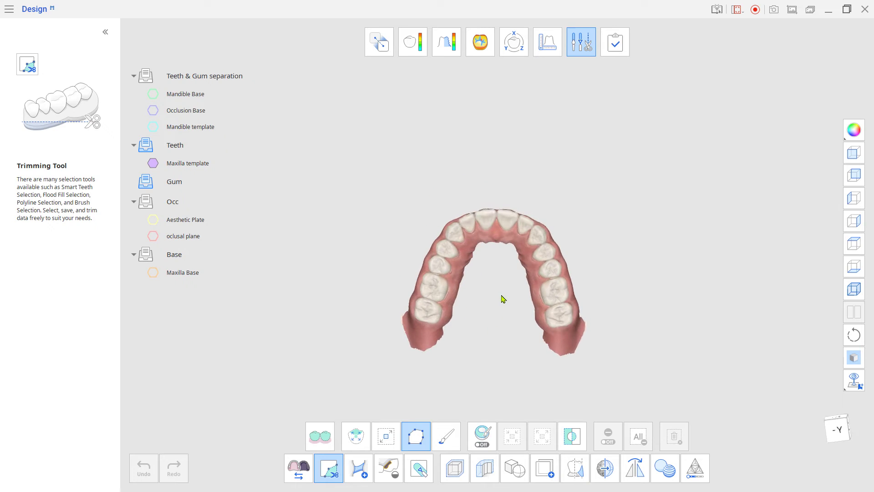
pyautogui.scroll(3, 503, 300)
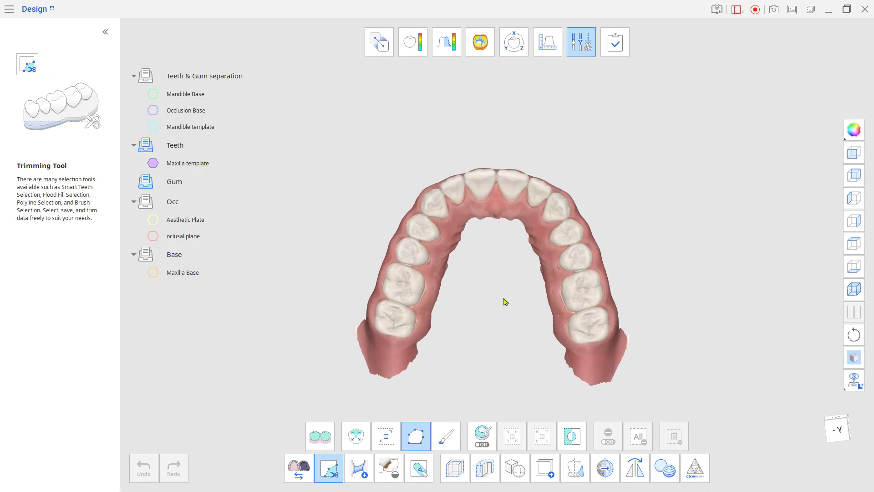
# Duplicate all teeth of the Maxilla template, picked with smart teeth selection, as a new mesh named Teeth Base.
pyautogui.click(546, 469)
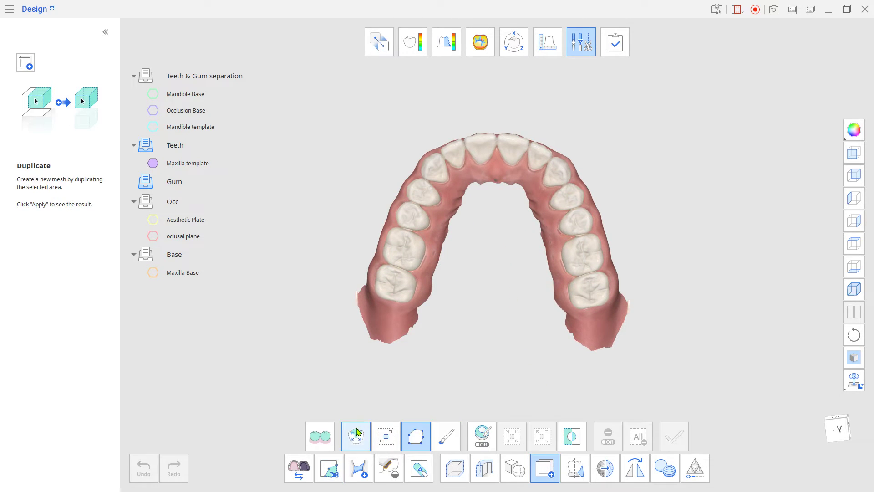
pyautogui.click(356, 434)
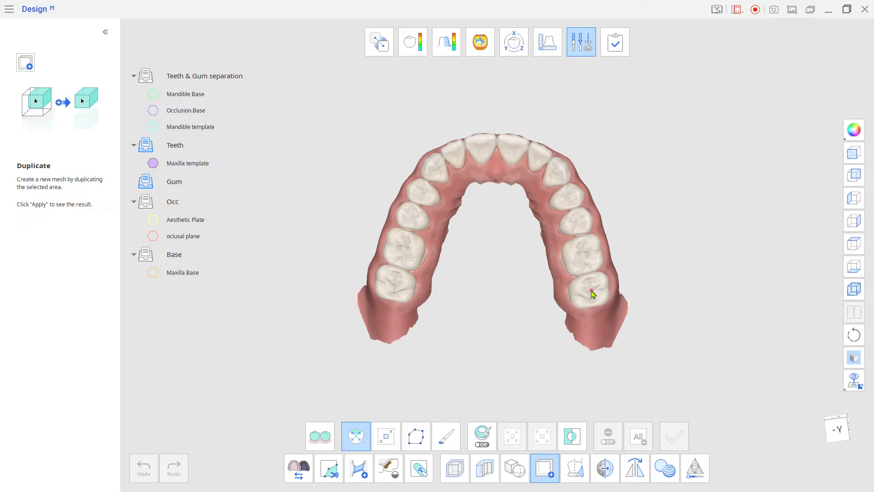
pyautogui.moveTo(591, 293)
pyautogui.mouseDown()
pyautogui.moveTo(591, 264)
pyautogui.moveTo(560, 171)
pyautogui.moveTo(455, 154)
pyautogui.moveTo(407, 230)
pyautogui.moveTo(395, 285)
pyautogui.mouseUp()
pyautogui.click(675, 436)
pyautogui.write('Teeth Base')
pyautogui.press('Return')
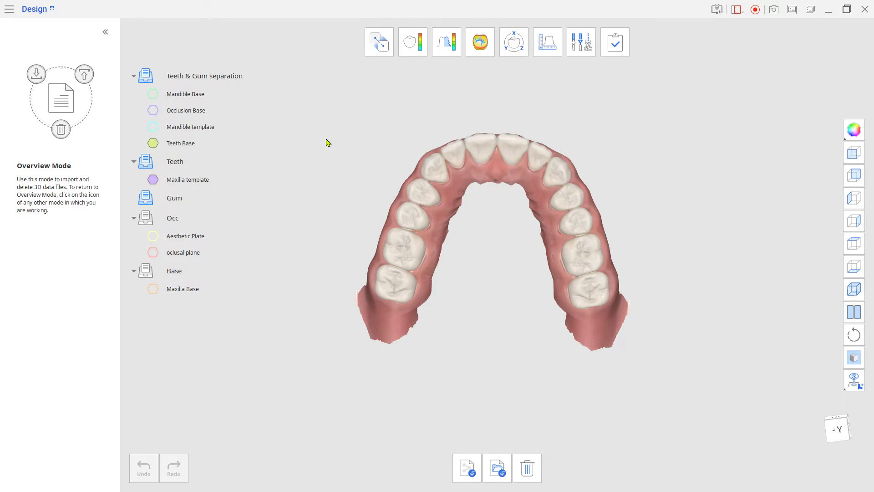
# Display the models in plain data colors without texture and choose Teeth Base as the data to transform.
pyautogui.click(858, 126)
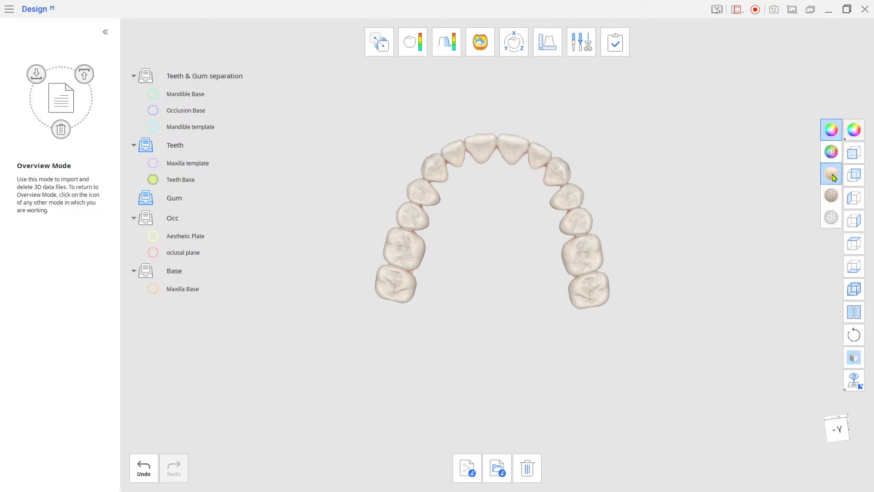
pyautogui.click(831, 173)
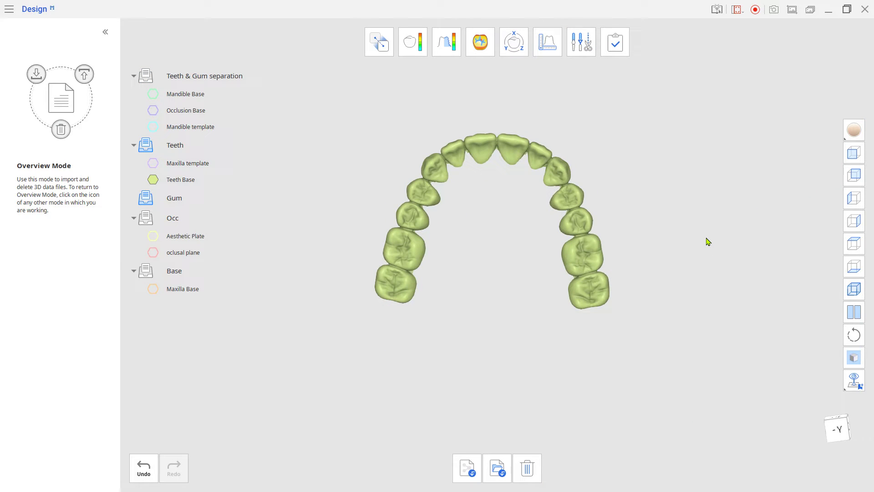
pyautogui.click(514, 42)
pyautogui.click(360, 215)
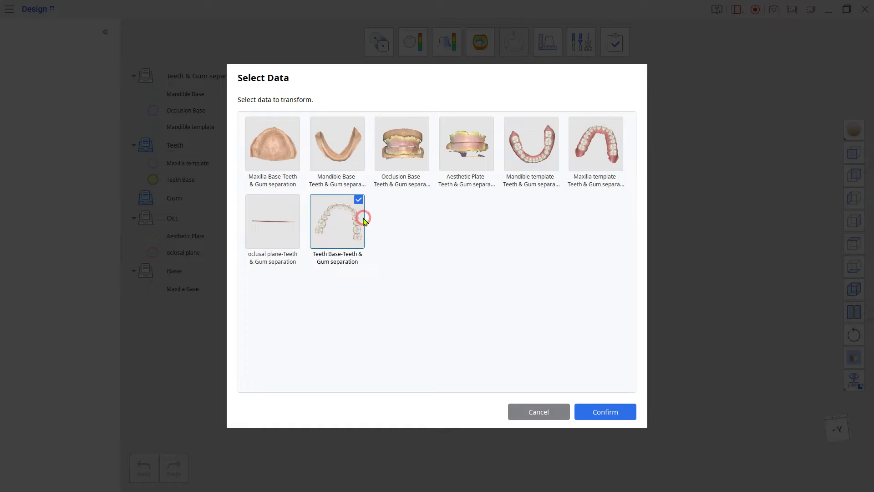
pyautogui.click(600, 412)
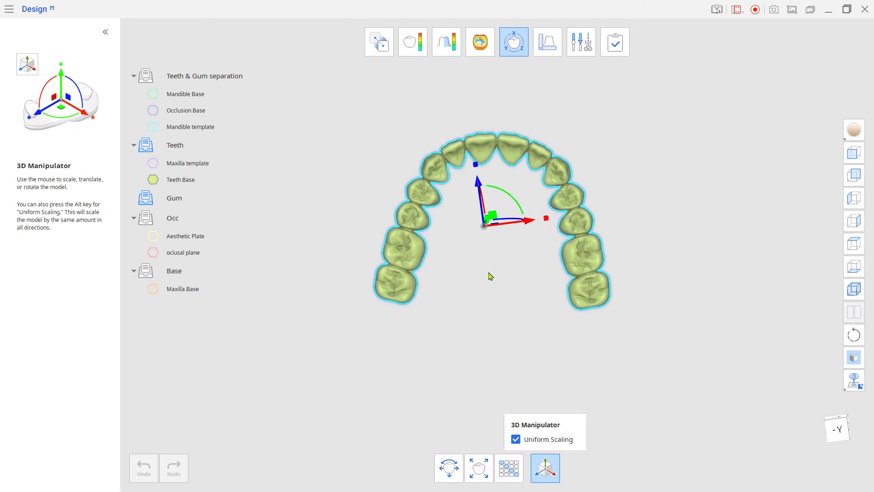
# Show the Maxilla Base and the oclusal plane alongside the teeth, making the oclusal plane semi-transparent.
pyautogui.click(153, 252)
pyautogui.click(152, 288)
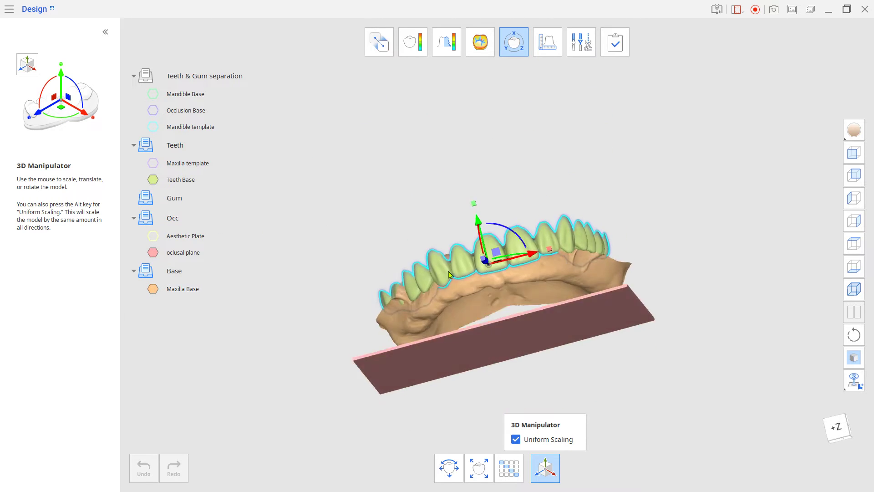
pyautogui.moveTo(178, 255)
pyautogui.moveTo(204, 252); pyautogui.dragTo(179, 252)
# Lower Teeth Base along its vertical axis from the Maxilla Base down toward the oclusal plane.
pyautogui.moveTo(531, 287); pyautogui.dragTo(499, 279, button='right')
pyautogui.moveTo(499, 278); pyautogui.dragTo(475, 253, button='middle')
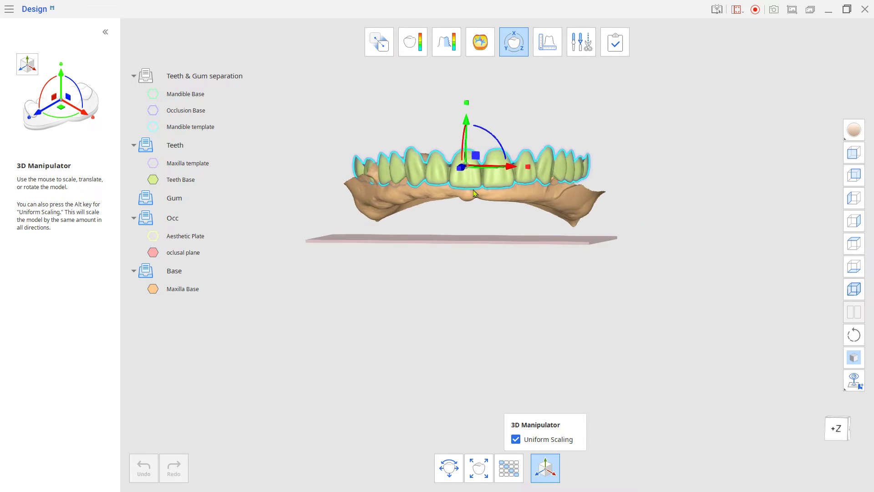
pyautogui.moveTo(470, 144); pyautogui.dragTo(470, 192)
# Rotate and shift Teeth Base in the occlusal view to line the arch up with the Maxilla Base ridge.
pyautogui.moveTo(470, 192); pyautogui.dragTo(461, 127, button='right')
pyautogui.moveTo(461, 137); pyautogui.dragTo(454, 290, button='middle')
pyautogui.moveTo(478, 339); pyautogui.dragTo(483, 304, button='right')
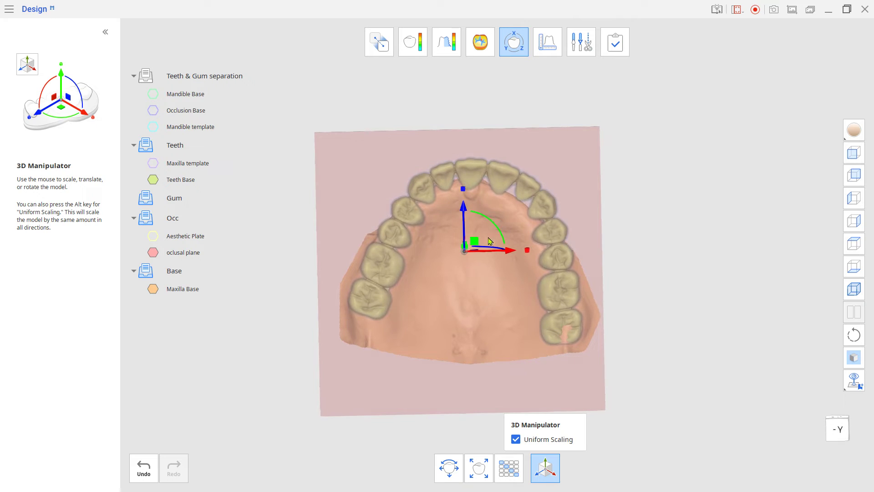
pyautogui.moveTo(497, 226); pyautogui.dragTo(484, 248)
pyautogui.moveTo(456, 221); pyautogui.dragTo(458, 238)
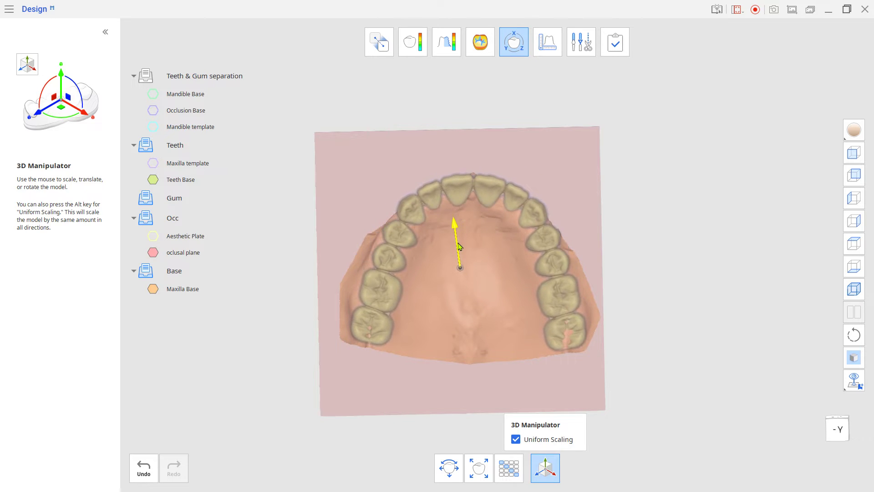
pyautogui.moveTo(485, 250); pyautogui.dragTo(523, 370, button='right')
pyautogui.moveTo(629, 287); pyautogui.dragTo(513, 415, button='right')
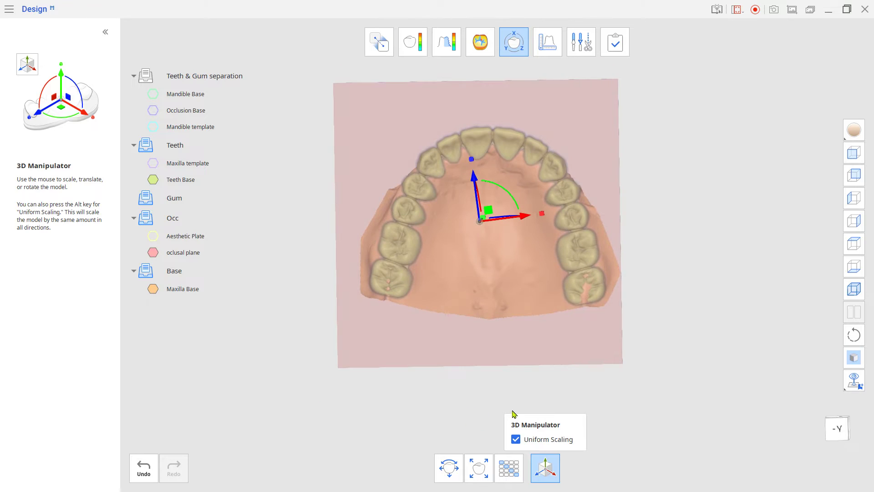
# Turn off uniform scaling and fine-tune Teeth Base's depth and its front and side position between the Maxilla Base and oclusal plane.
pyautogui.click(516, 439)
pyautogui.moveTo(513, 371); pyautogui.dragTo(519, 384, button='right')
pyautogui.moveTo(474, 166); pyautogui.dragTo(474, 169)
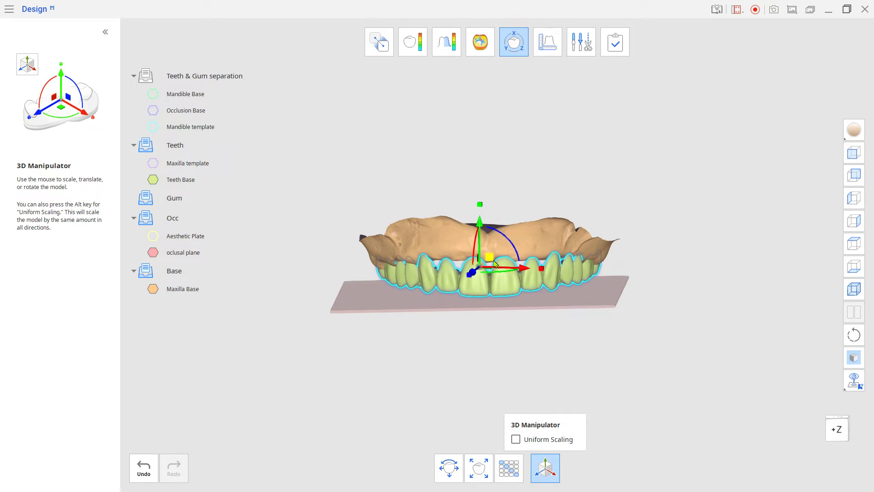
pyautogui.moveTo(483, 248); pyautogui.dragTo(483, 253)
pyautogui.moveTo(632, 227); pyautogui.dragTo(546, 222, button='right')
pyautogui.moveTo(494, 275); pyautogui.dragTo(505, 274)
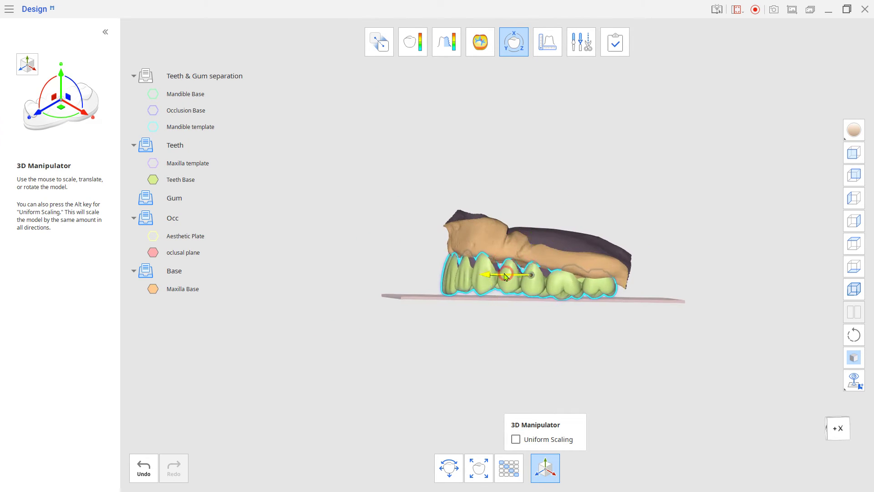
# Examine Teeth Base's alignment with the oclusal plane and Maxilla Base from several sides against the background grid.
pyautogui.moveTo(484, 401); pyautogui.dragTo(578, 387, button='right')
pyautogui.click(854, 357)
pyautogui.moveTo(642, 283); pyautogui.dragTo(659, 239, button='middle')
pyautogui.moveTo(659, 240); pyautogui.dragTo(587, 205, button='right')
pyautogui.moveTo(592, 326); pyautogui.dragTo(608, 329, button='right')
pyautogui.moveTo(512, 286); pyautogui.dragTo(599, 318, button='right')
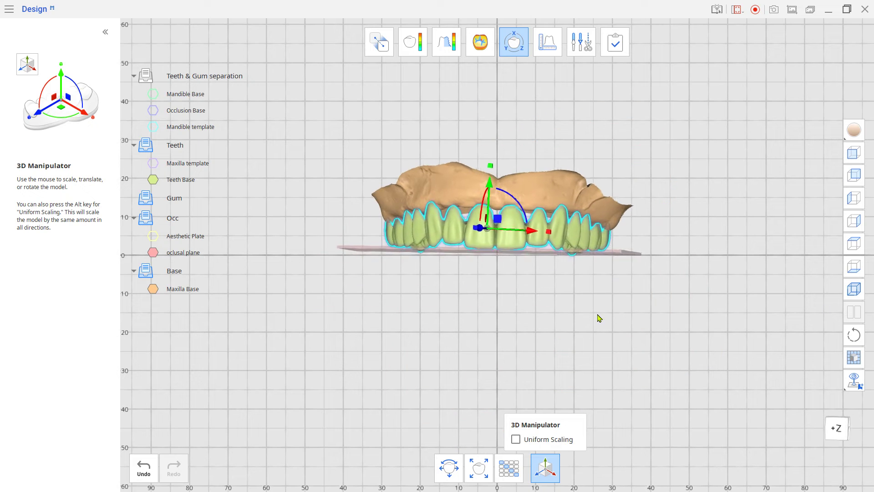
pyautogui.moveTo(501, 302)
pyautogui.mouseDown(button='right')
pyautogui.moveTo(496, 248)
pyautogui.moveTo(489, 297)
pyautogui.mouseUp(button='right')
pyautogui.click(854, 357)
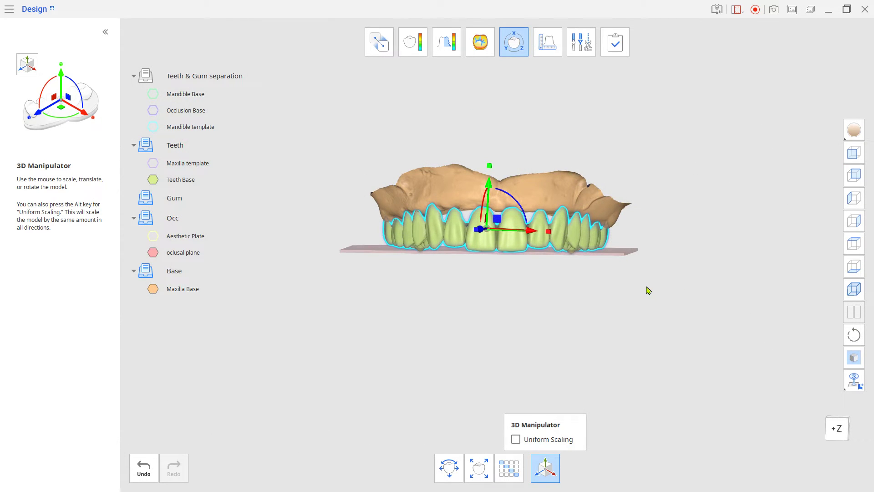
# Isolate Teeth Base for editing and set up the Trimming Tool with polyline selection.
pyautogui.click(581, 43)
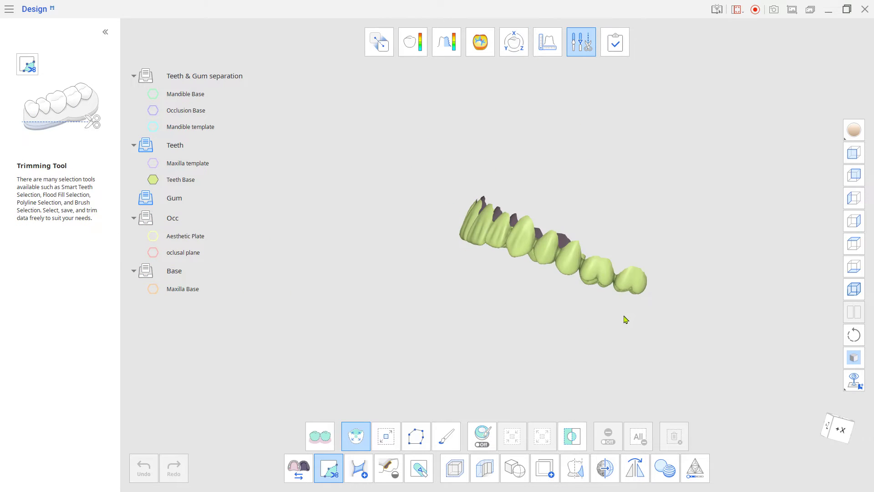
pyautogui.moveTo(623, 316); pyautogui.dragTo(467, 354, button='right')
pyautogui.moveTo(537, 314); pyautogui.dragTo(468, 270, button='middle')
pyautogui.moveTo(487, 332); pyautogui.dragTo(498, 376, button='right')
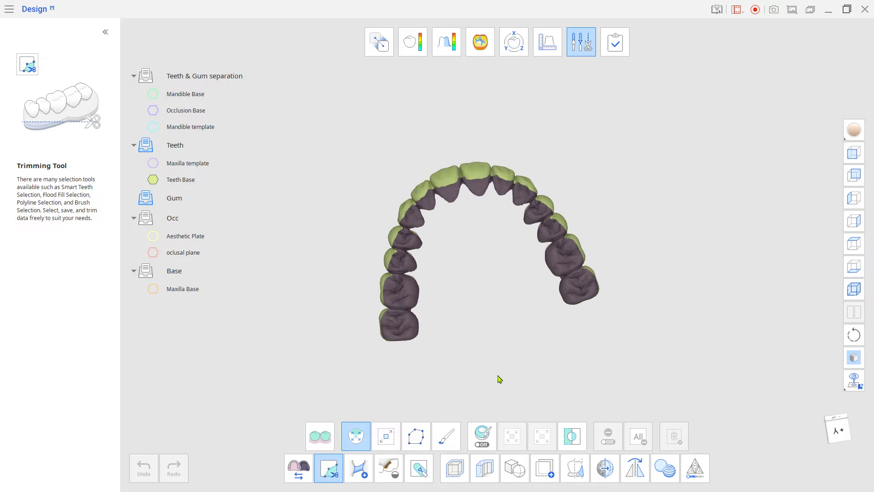
pyautogui.click(416, 436)
# Outline the excess mesh in the gaps between neighboring teeth of Teeth Base with polyline selections and delete it.
pyautogui.scroll(5, 493, 260)
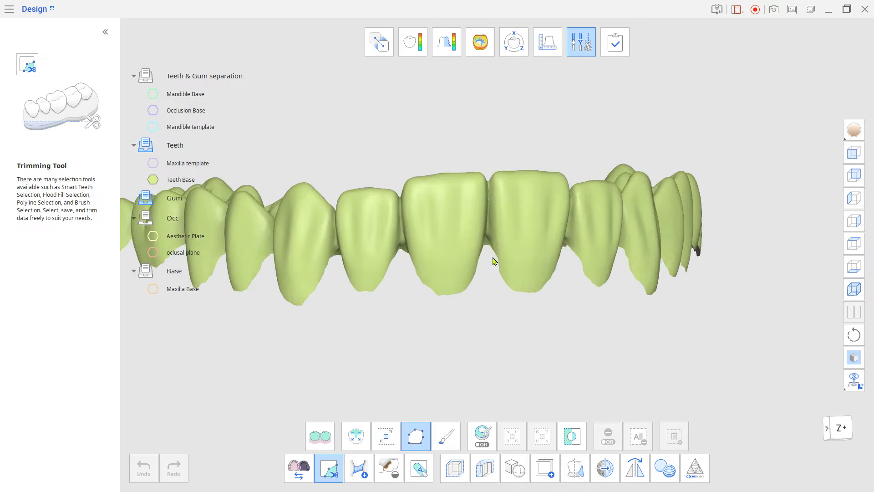
pyautogui.click(501, 255)
pyautogui.moveTo(493, 260); pyautogui.dragTo(477, 225, button='right')
pyautogui.click(450, 290)
pyautogui.scroll(3, 501, 273)
pyautogui.click(515, 226)
pyautogui.hotkey('ctrl', 'z')
pyautogui.scroll(4, 514, 205)
pyautogui.click(502, 193)
pyautogui.click(514, 167)
pyautogui.click(522, 182)
pyautogui.moveTo(565, 236); pyautogui.dragTo(516, 243, button='right')
pyautogui.click(636, 242)
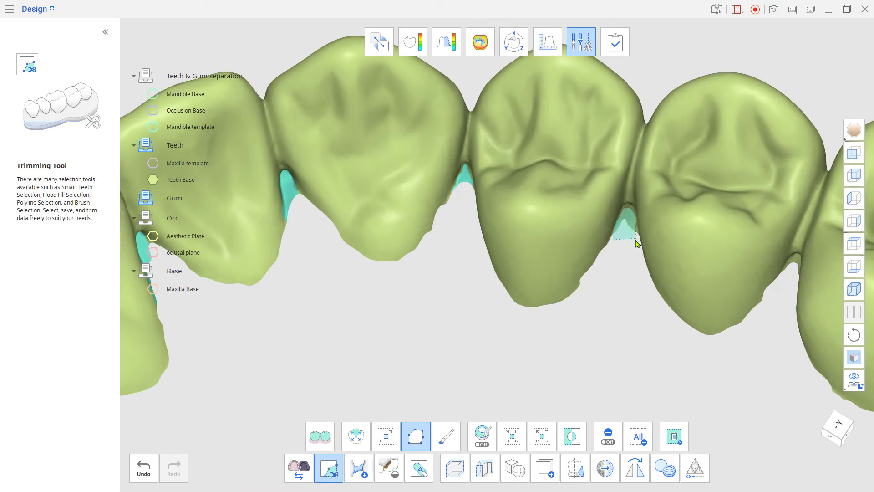
pyautogui.moveTo(636, 244); pyautogui.dragTo(478, 273, button='right')
pyautogui.press('Delete')
# Bridge the open underside of each tooth in Teeth Base and the gaps between the back teeth.
pyautogui.scroll(-5, 683, 254)
pyautogui.moveTo(682, 253); pyautogui.dragTo(517, 273, button='right')
pyautogui.scroll(-3, 527, 256)
pyautogui.click(359, 468)
pyautogui.click(330, 325)
pyautogui.click(390, 344)
pyautogui.click(382, 316)
pyautogui.click(349, 304)
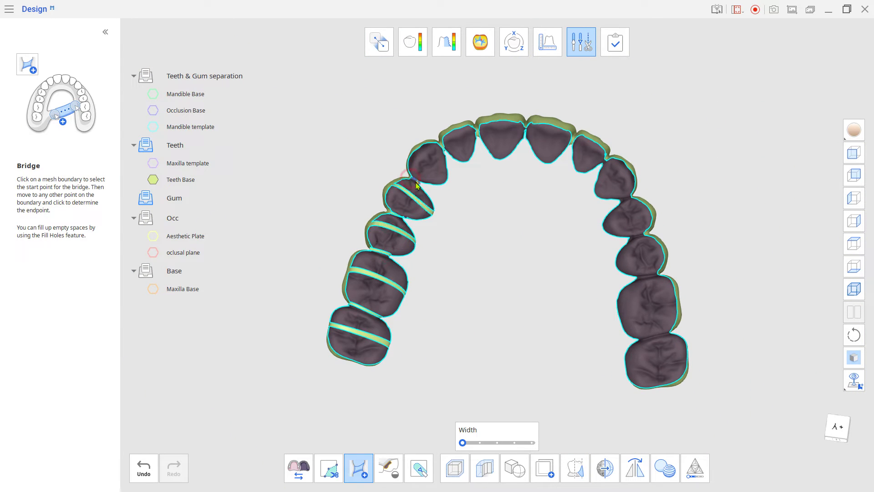
pyautogui.click(468, 160)
pyautogui.click(504, 120)
pyautogui.click(499, 159)
pyautogui.scroll(4, 527, 124)
pyautogui.scroll(-3, 592, 182)
pyautogui.click(586, 150)
pyautogui.click(580, 203)
pyautogui.click(587, 125)
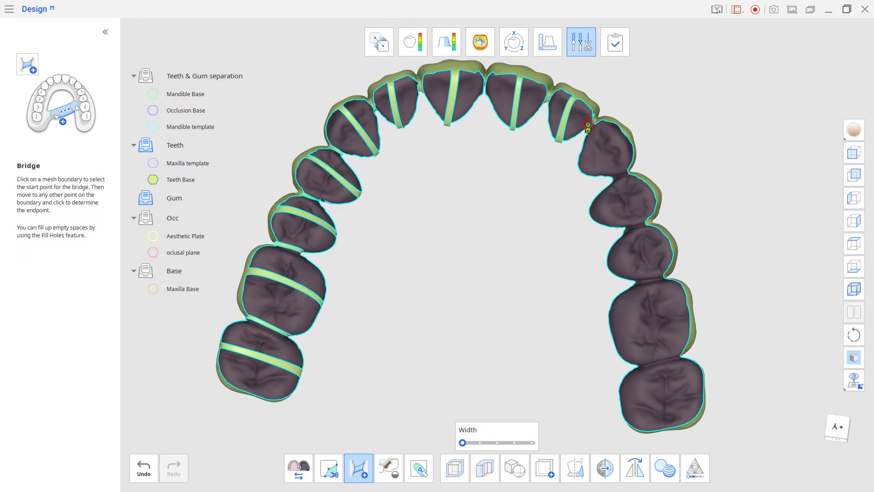
pyautogui.click(685, 312)
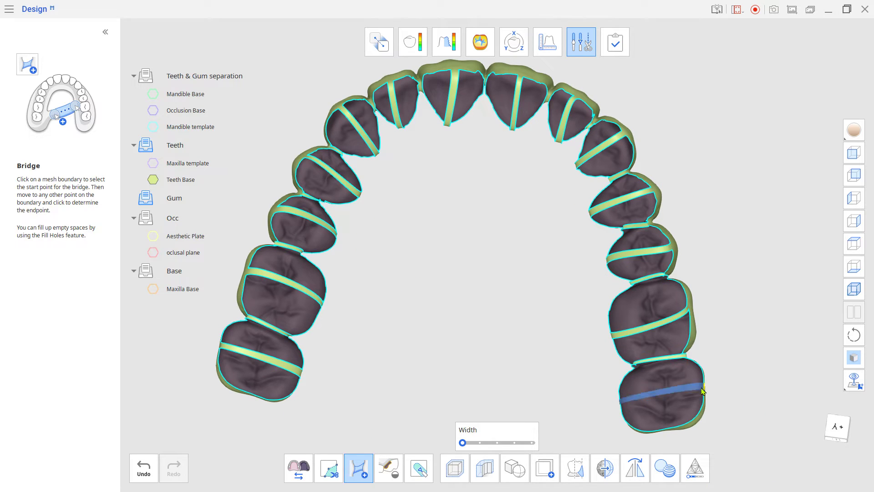
# Fill the remaining holes in Teeth Base with a maximum perimeter of 500 mm, using neighboring colors.
pyautogui.click(389, 468)
pyautogui.click(580, 399)
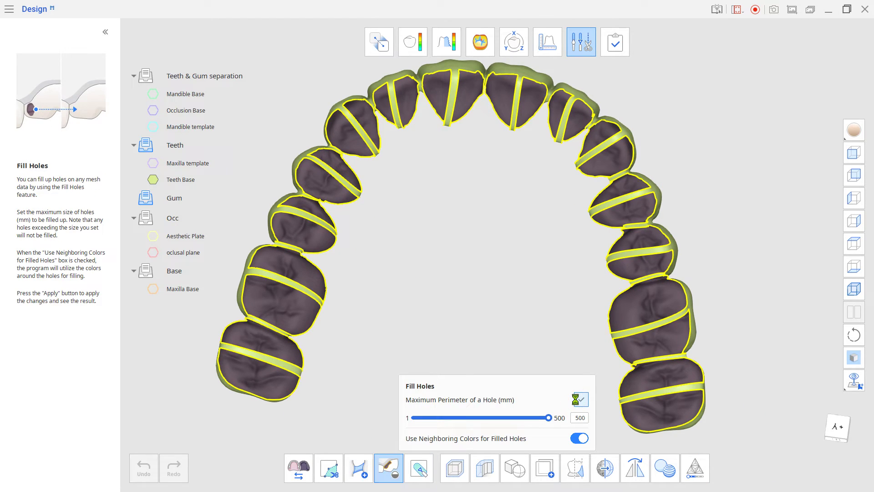
pyautogui.click(395, 464)
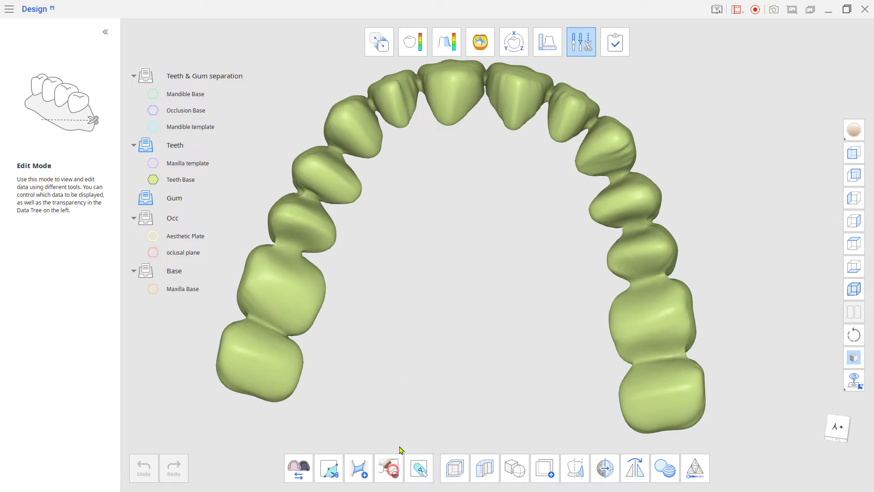
pyautogui.scroll(-3, 438, 295)
pyautogui.moveTo(460, 241); pyautogui.dragTo(586, 297, button='right')
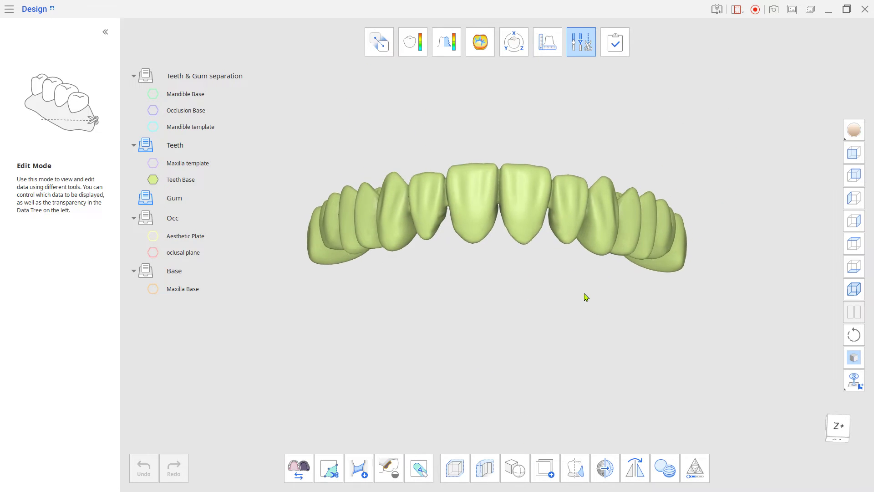
# Show only the Maxilla Base and thicken it by 2.5 mm into a new mesh named 2.5 Gum Base.
pyautogui.click(156, 181)
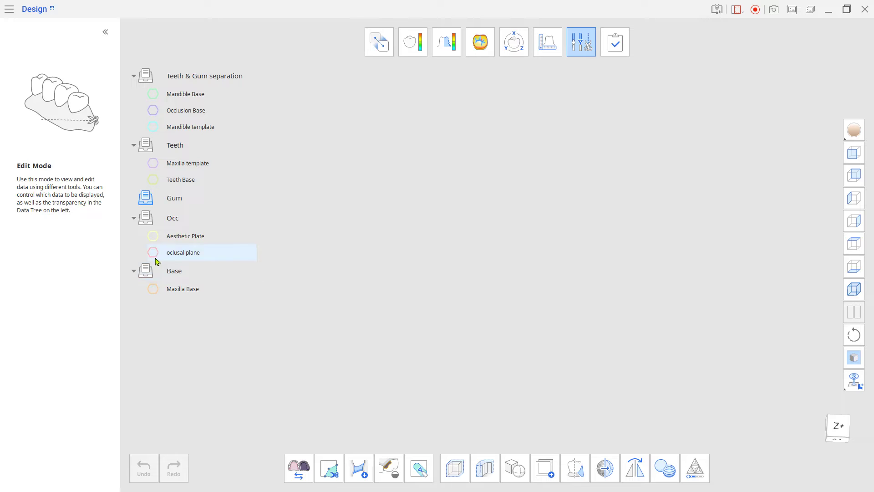
pyautogui.click(153, 288)
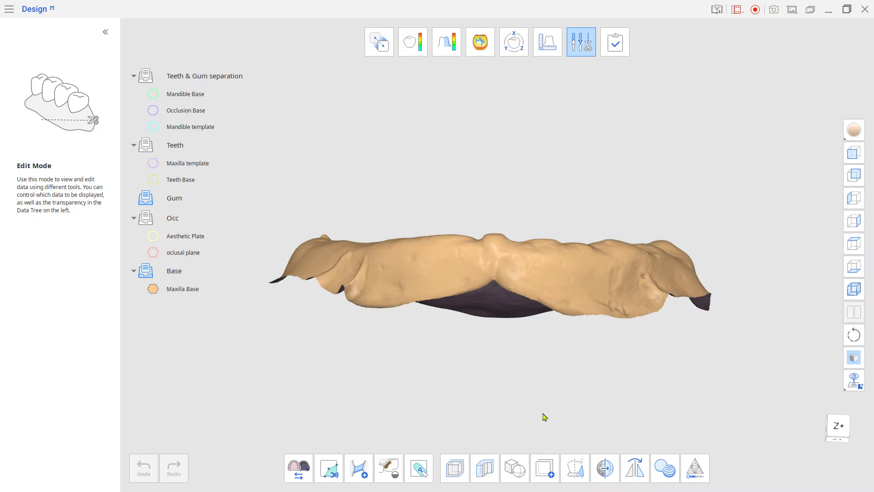
pyautogui.click(490, 471)
pyautogui.click(285, 145)
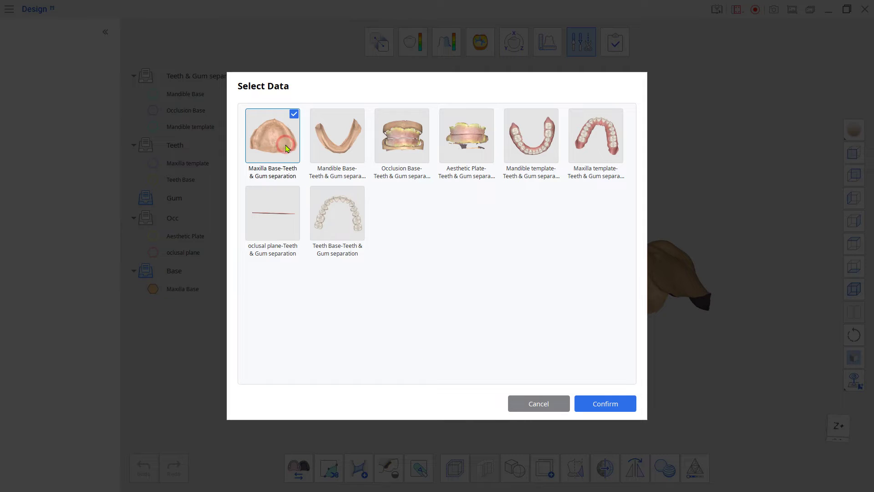
pyautogui.click(608, 404)
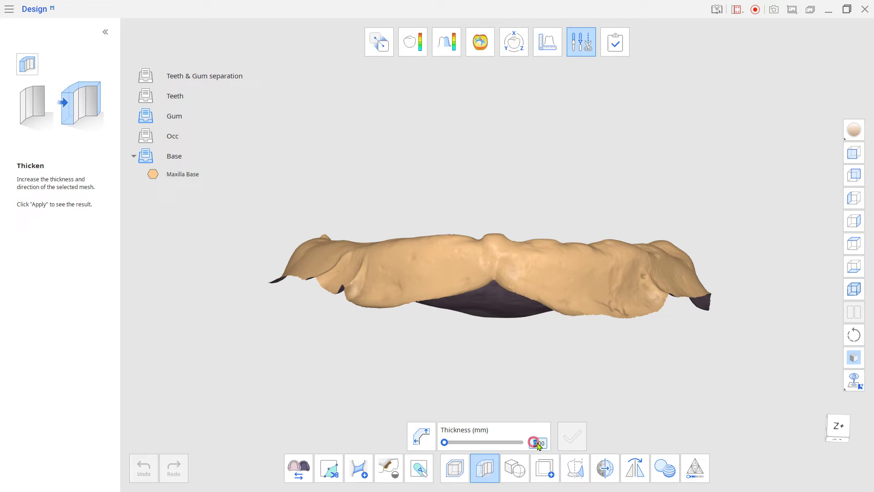
pyautogui.write('2.5')
pyautogui.click(573, 438)
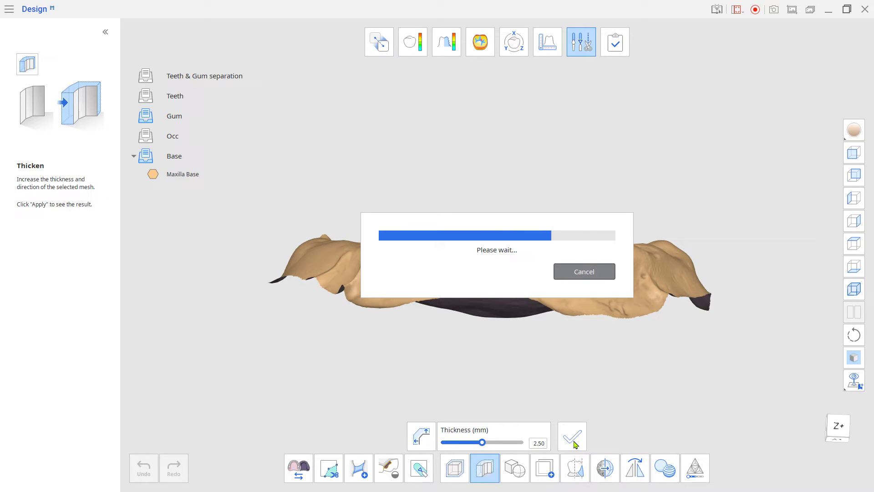
pyautogui.press('Return')
# Move the 2.5 Gum Base mesh from the Teeth & Gum separation group to the Gum group.
pyautogui.click(581, 42)
pyautogui.rightClick(220, 145)
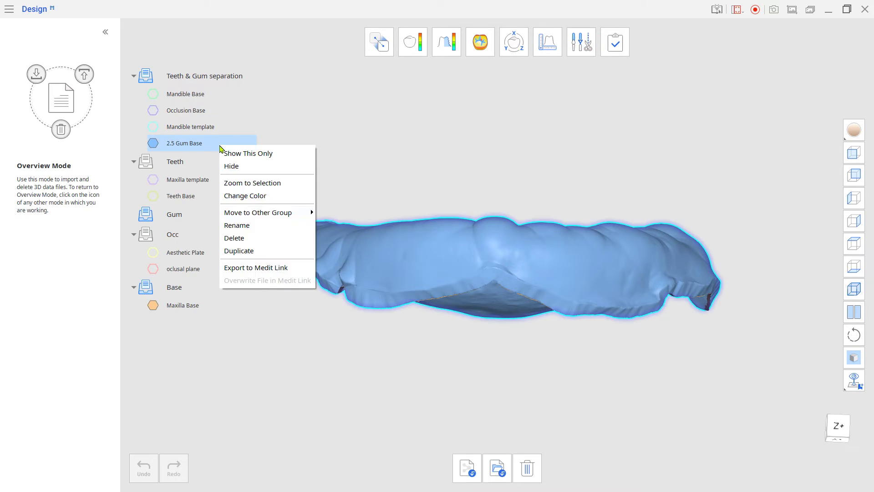
pyautogui.moveTo(264, 212)
pyautogui.click(337, 226)
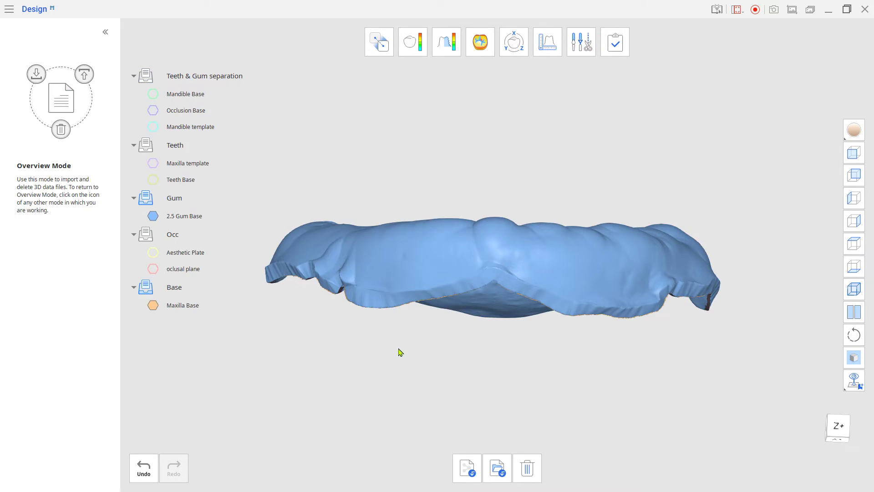
# Display Teeth Base over the 2.5 Gum Base and lock Teeth Base against changes during sculpting.
pyautogui.click(156, 181)
pyautogui.moveTo(533, 367); pyautogui.dragTo(540, 392, button='right')
pyautogui.moveTo(491, 352); pyautogui.dragTo(728, 345, button='right')
pyautogui.moveTo(730, 348); pyautogui.dragTo(512, 330)
pyautogui.click(583, 48)
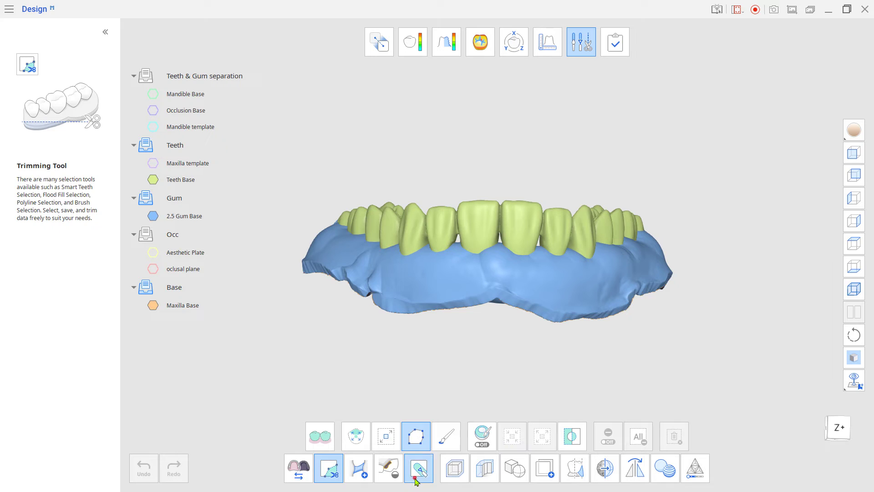
pyautogui.click(419, 469)
pyautogui.rightClick(195, 181)
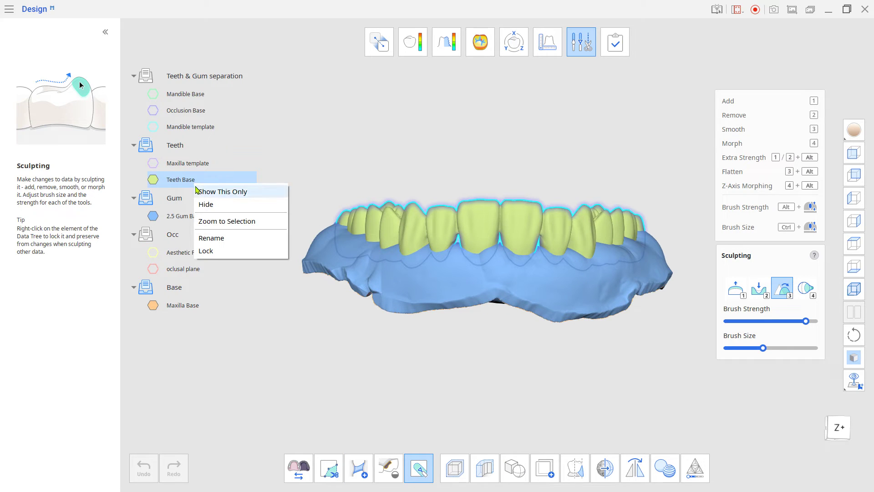
pyautogui.click(215, 252)
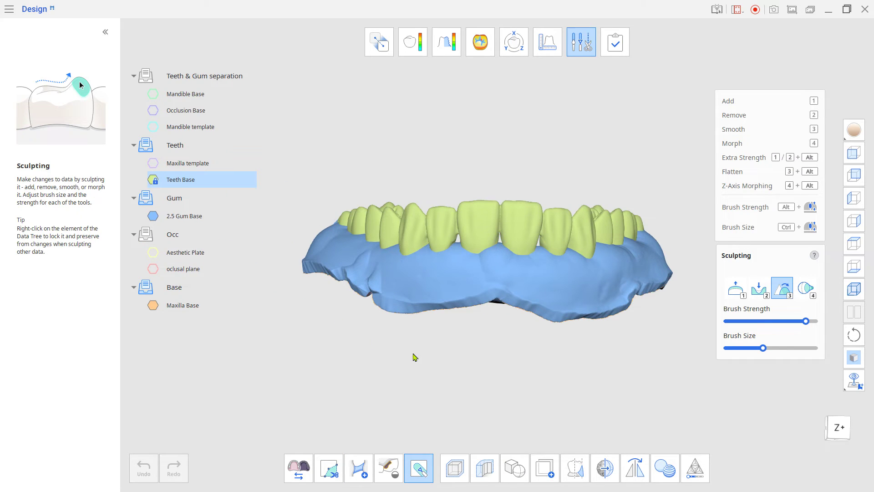
# Build up the 2.5 Gum Base between the necks of the teeth with the Add brush and smooth the result.
pyautogui.press('1')
pyautogui.moveTo(460, 361); pyautogui.dragTo(523, 364, button='right')
pyautogui.scroll(5, 421, 254)
pyautogui.moveTo(490, 242); pyautogui.dragTo(495, 239)
pyautogui.moveTo(546, 355)
pyautogui.mouseDown(button='right')
pyautogui.moveTo(479, 355)
pyautogui.moveTo(439, 343)
pyautogui.mouseUp(button='right')
pyautogui.click(412, 187)
pyautogui.keyDown('ctrl'); pyautogui.scroll(-1, 449, 183); pyautogui.keyUp('ctrl')
pyautogui.click(450, 184)
pyautogui.moveTo(514, 340); pyautogui.dragTo(474, 360, button='right')
pyautogui.click(501, 192)
pyautogui.moveTo(541, 343); pyautogui.dragTo(505, 353, button='right')
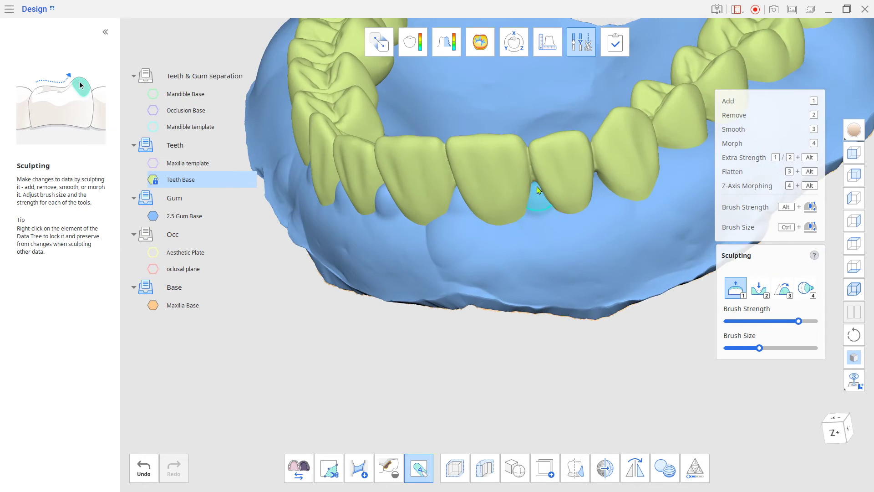
pyautogui.moveTo(538, 190)
pyautogui.mouseDown(button='right')
pyautogui.moveTo(449, 242)
pyautogui.moveTo(493, 347)
pyautogui.moveTo(517, 230)
pyautogui.moveTo(582, 247)
pyautogui.moveTo(446, 168)
pyautogui.moveTo(492, 273)
pyautogui.moveTo(617, 343)
pyautogui.moveTo(574, 345)
pyautogui.mouseUp(button='right')
pyautogui.press('3')
pyautogui.scroll(-3, 610, 344)
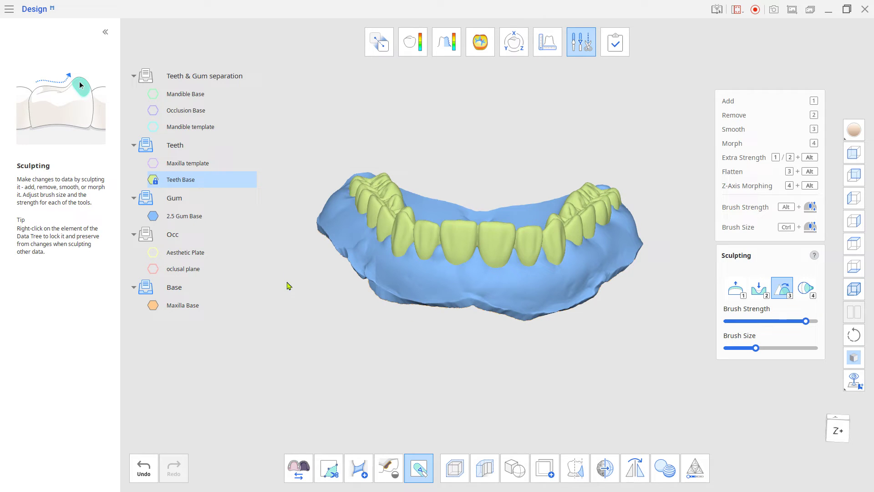
# Hide the 2.5 Gum Base and Teeth Base, and offset the Maxilla Base by 1 mm.
pyautogui.click(153, 215)
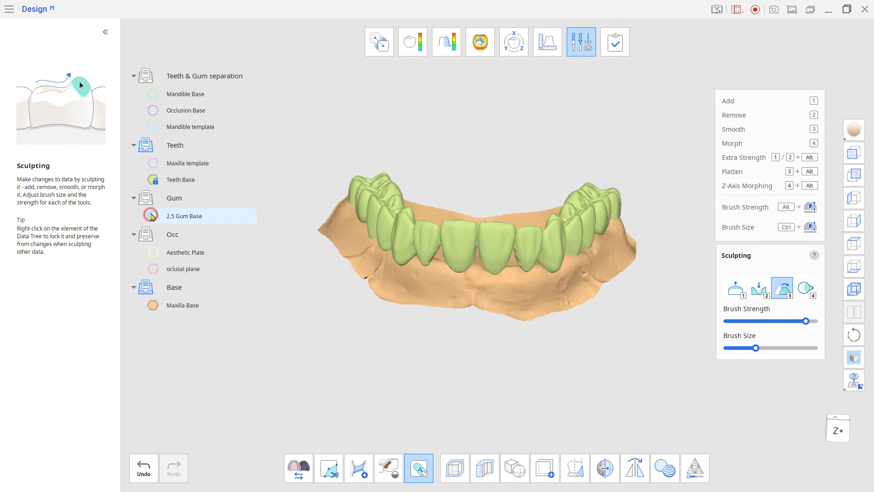
pyautogui.click(153, 180)
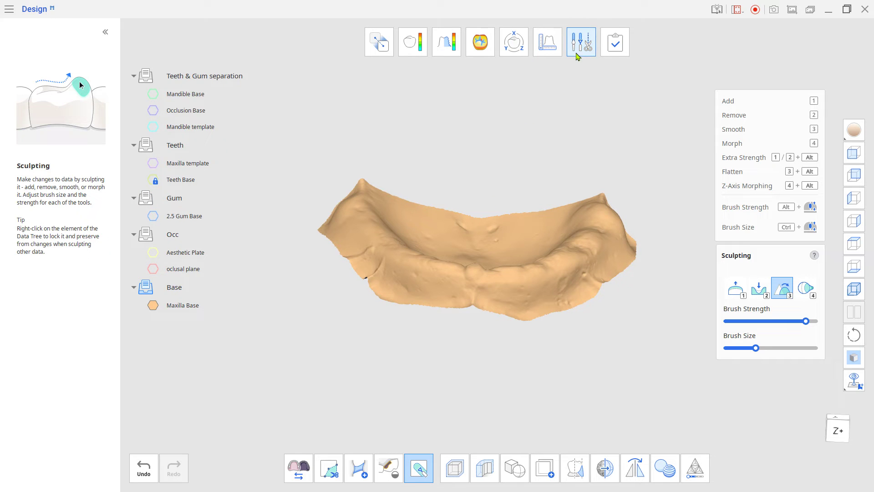
pyautogui.click(446, 468)
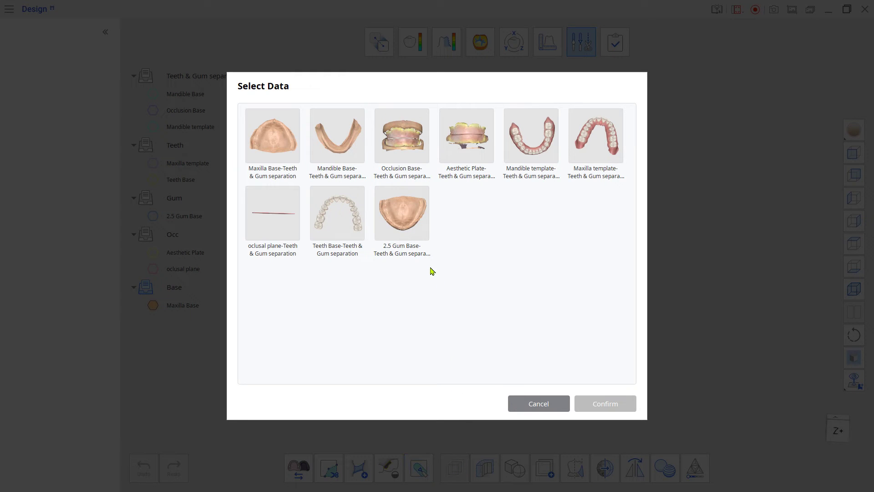
pyautogui.click(279, 146)
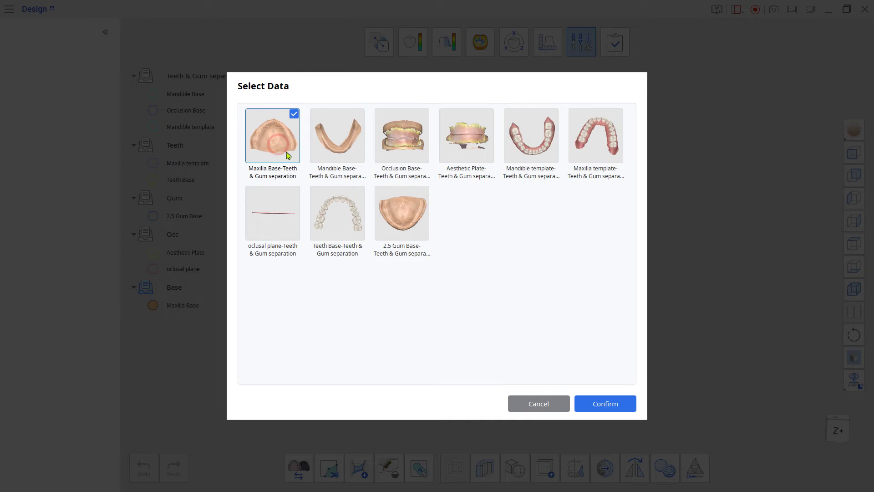
pyautogui.click(602, 405)
pyautogui.doubleClick(535, 446)
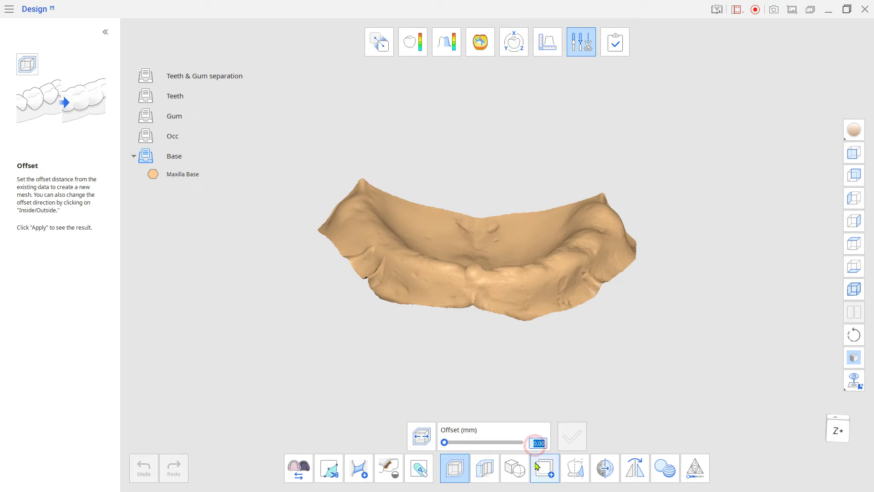
pyautogui.write('1')
pyautogui.click(569, 440)
pyautogui.click(572, 436)
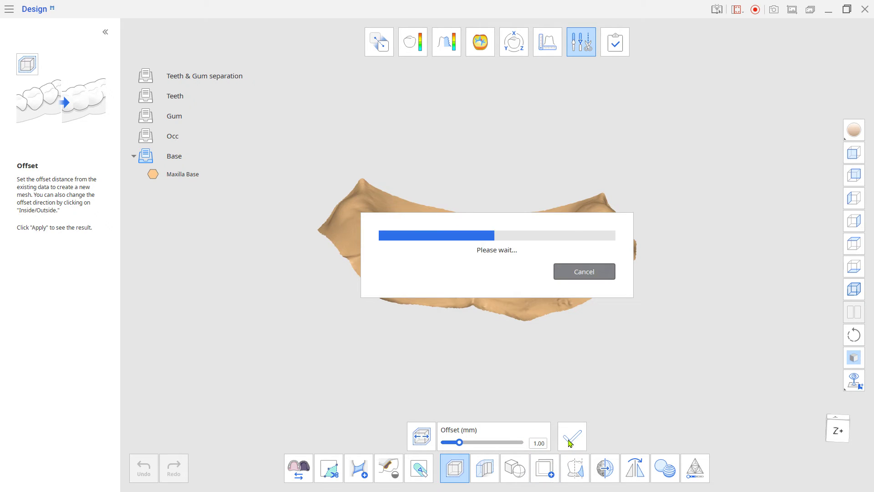
# Name the new offset mesh "1.0 Gum base" and move it to the Gum group.
pyautogui.write('1.0 Gum base')
pyautogui.press('Return')
pyautogui.click(592, 42)
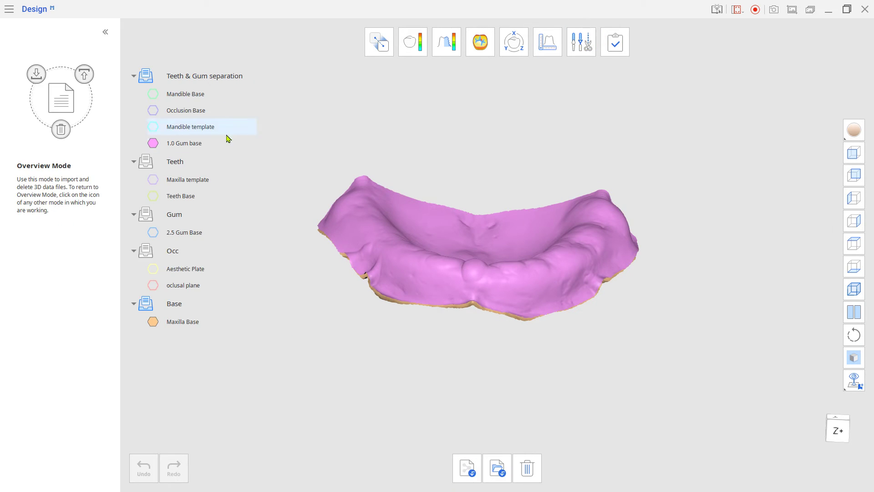
# Subtract the 1.0 Gum base from the Teeth Base with a Boolean cut.
pyautogui.click(585, 49)
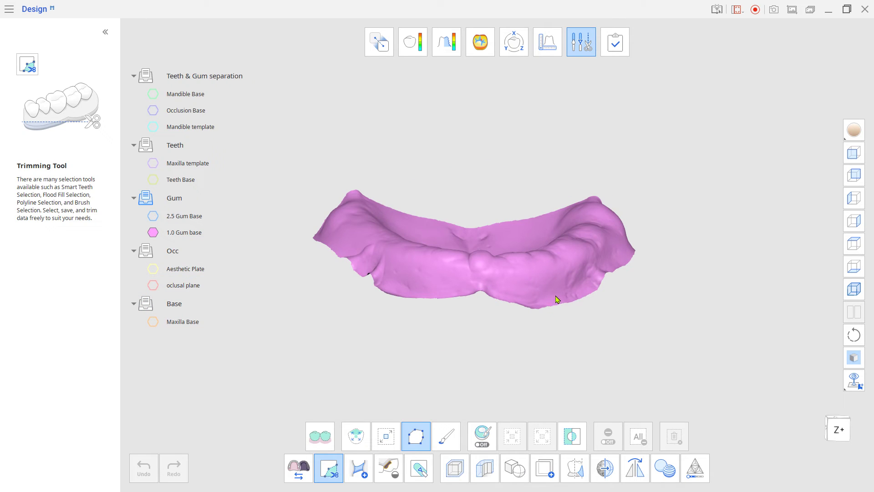
pyautogui.click(516, 476)
pyautogui.click(508, 440)
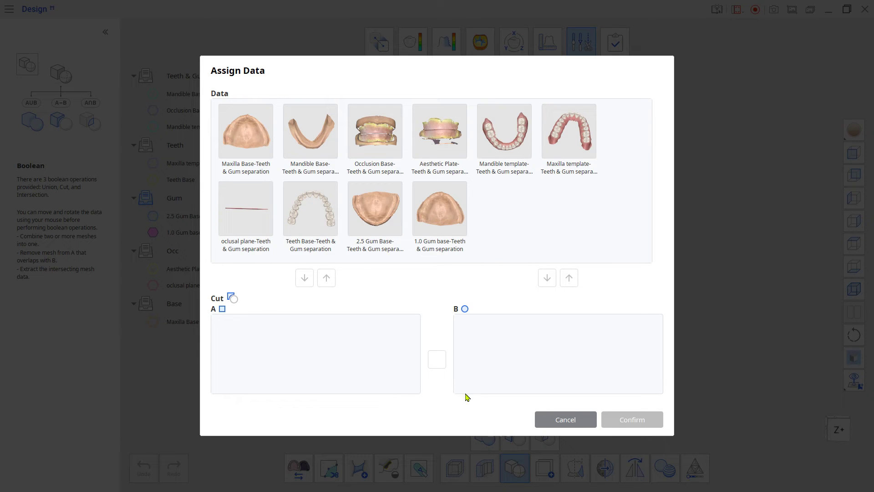
pyautogui.click(303, 228)
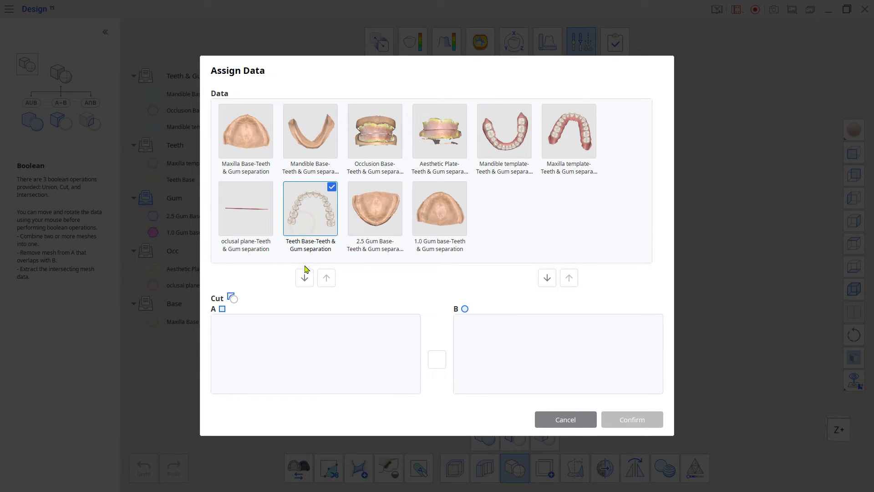
pyautogui.click(304, 277)
pyautogui.click(451, 243)
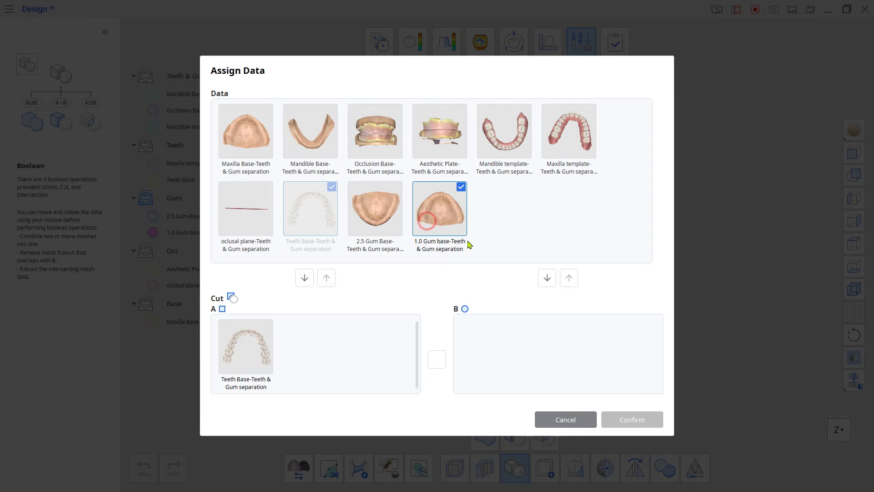
pyautogui.click(547, 277)
pyautogui.click(626, 419)
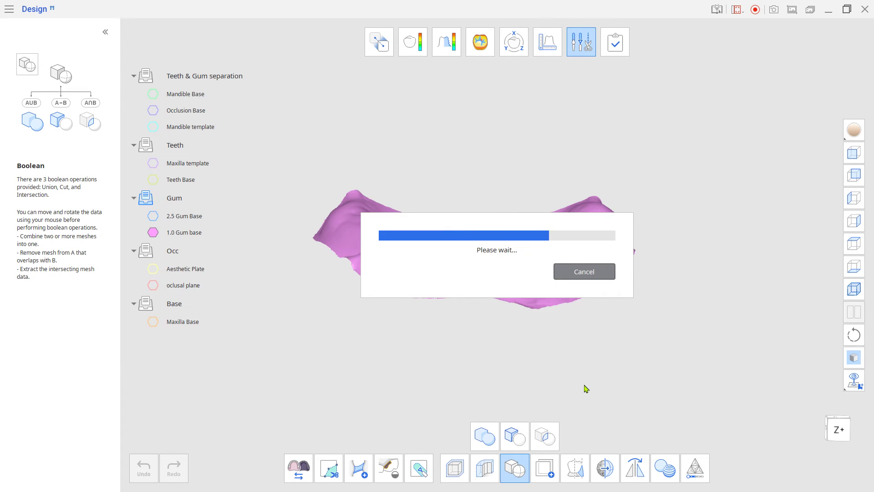
# Name the mesh produced by the Boolean cut "Final Teeth".
pyautogui.write('Te')
pyautogui.press('BackSpace')
pyautogui.press('BackSpace')
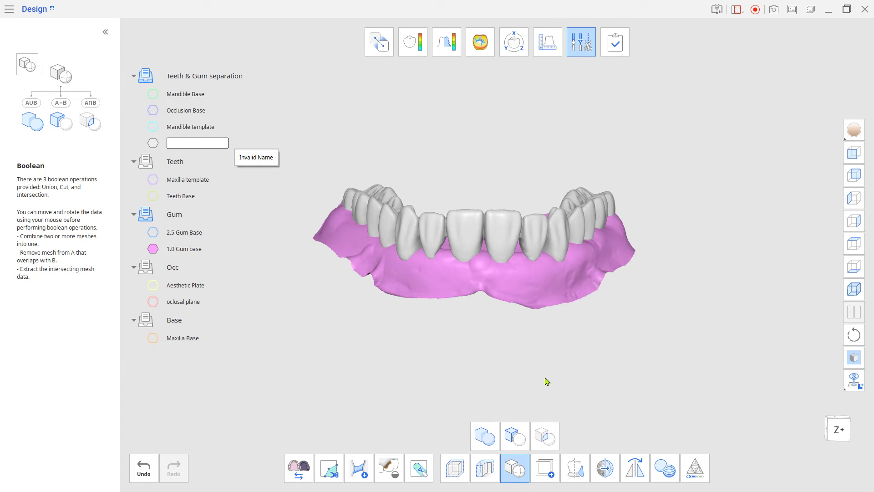
pyautogui.write('Final Teeth')
pyautogui.press('Return')
pyautogui.click(580, 42)
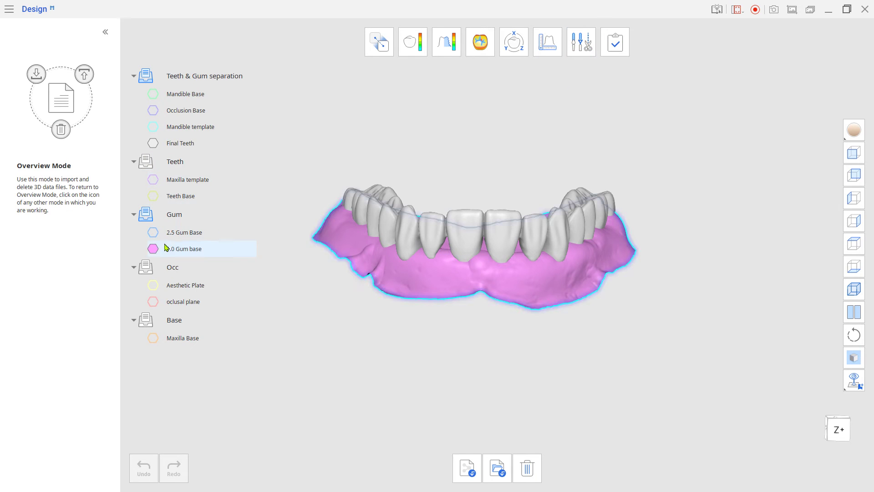
# Hide the 1.0 Gum base and move Final Teeth from the Teeth & Gum separation group to the Teeth group.
pyautogui.click(153, 249)
pyautogui.rightClick(180, 142)
pyautogui.moveTo(273, 215)
pyautogui.click(310, 211)
# Create a mesh offset from Final Teeth by 0.20 mm.
pyautogui.moveTo(473, 385); pyautogui.dragTo(491, 333, button='right')
pyautogui.scroll(4, 516, 294)
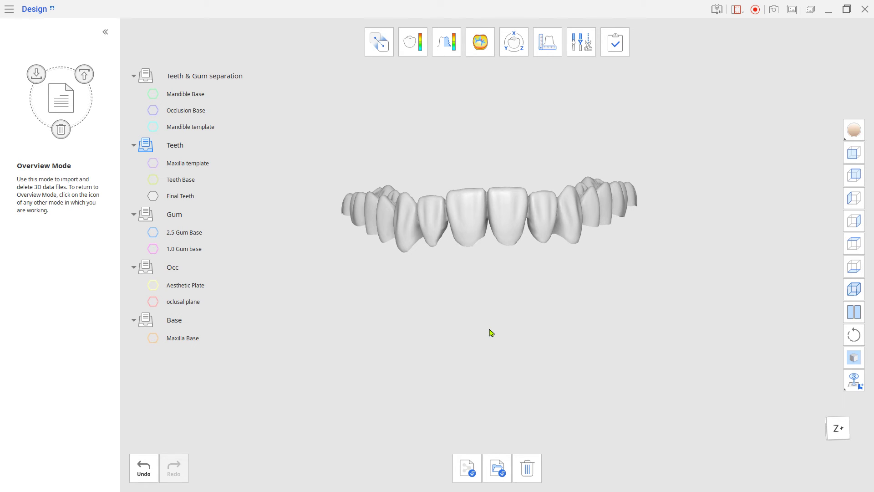
pyautogui.click(579, 41)
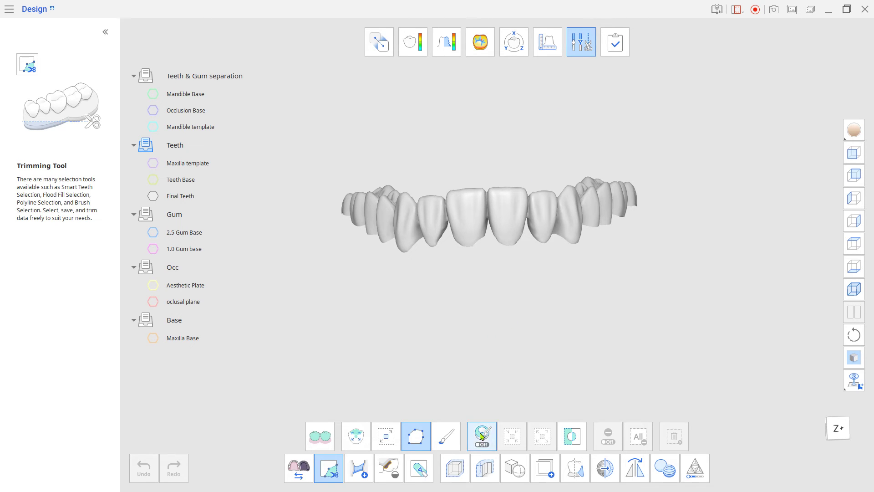
pyautogui.click(457, 469)
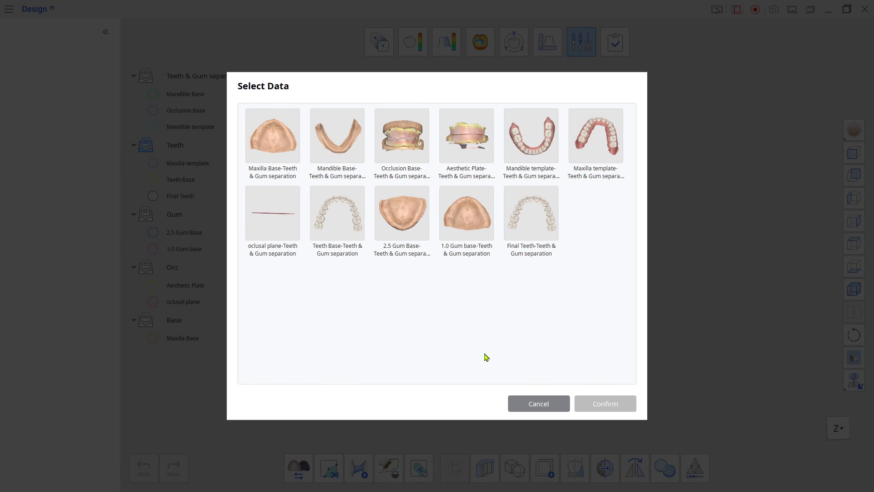
pyautogui.click(524, 235)
pyautogui.click(596, 404)
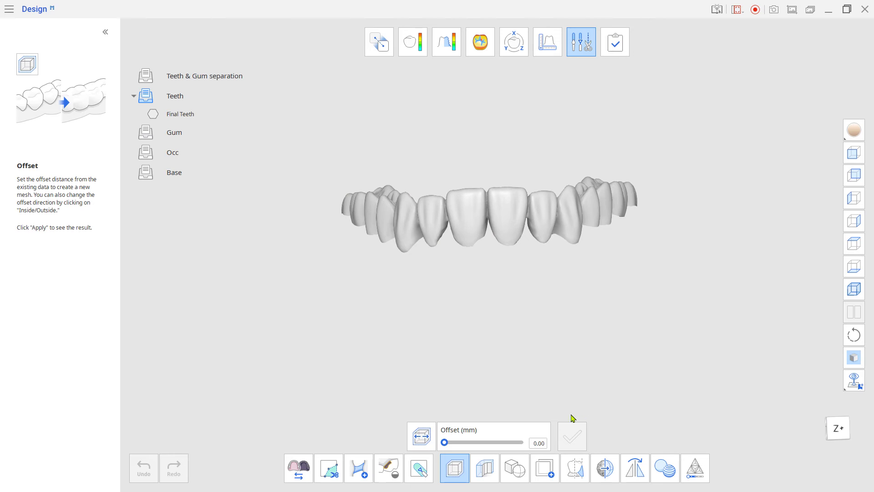
pyautogui.write('0.2')
pyautogui.click(569, 437)
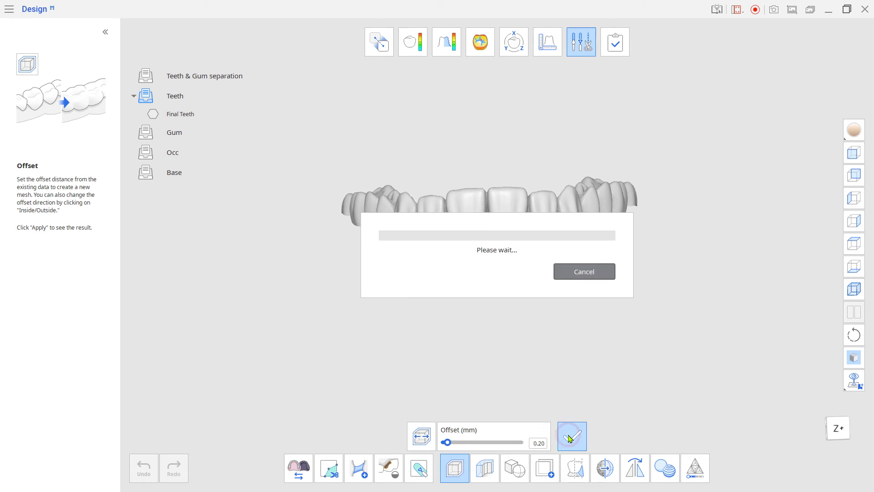
# Name the new offset mesh "Offset Teeth" and move it to the Teeth group.
pyautogui.write('Offset Teet')
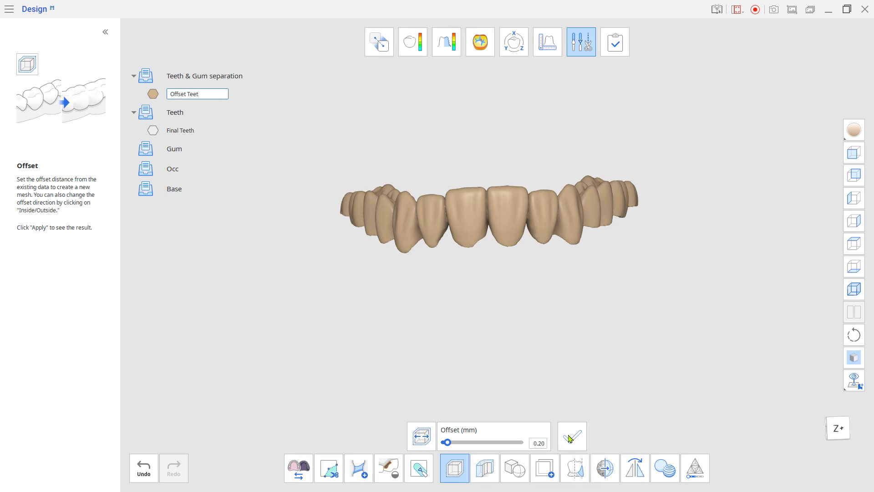
pyautogui.write('h')
pyautogui.press('Return')
pyautogui.click(580, 51)
pyautogui.rightClick(232, 142)
pyautogui.moveTo(273, 211)
pyautogui.click(341, 209)
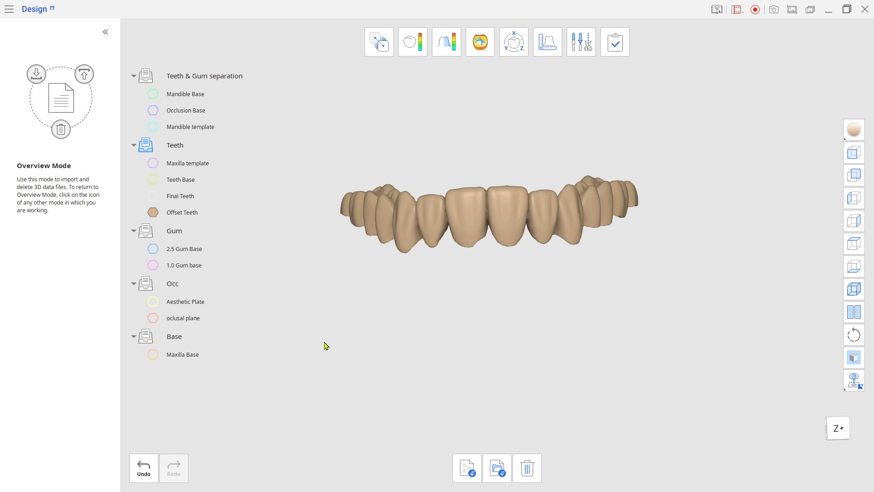
# Subtract Offset Teeth from the 2.5 Gum Base with a Boolean cut.
pyautogui.click(582, 51)
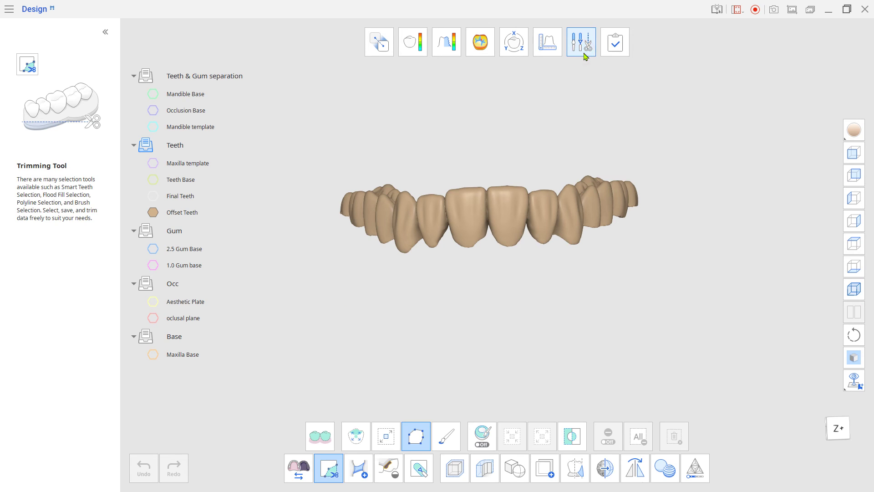
pyautogui.click(513, 468)
pyautogui.click(507, 443)
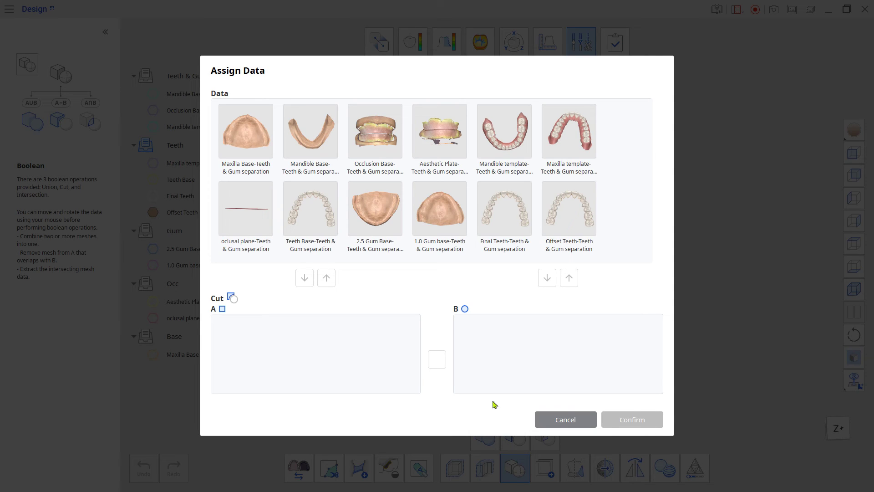
pyautogui.click(394, 247)
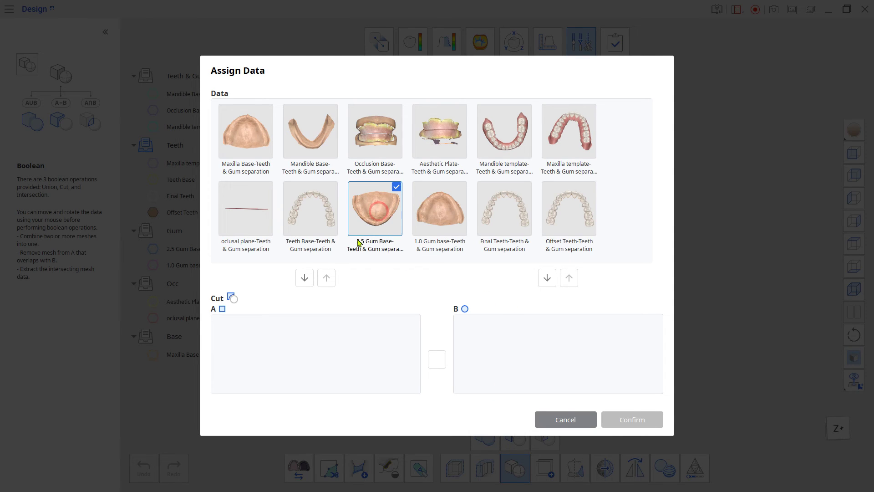
pyautogui.click(575, 219)
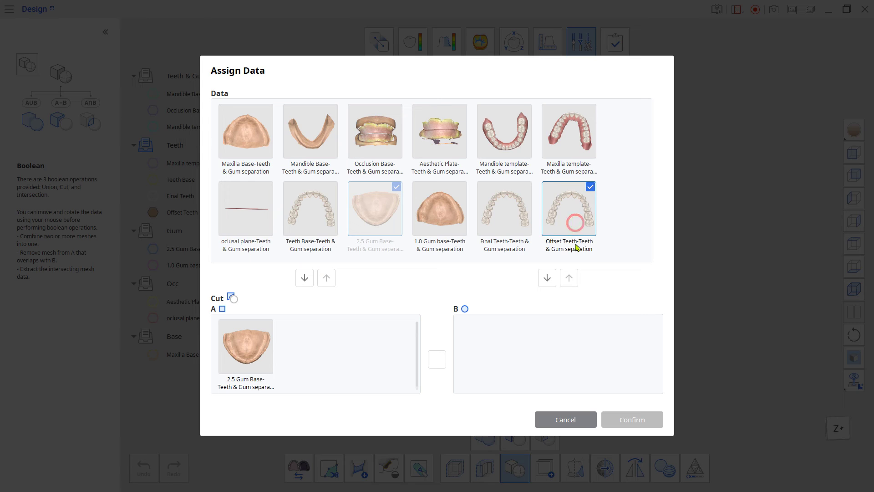
pyautogui.click(547, 277)
pyautogui.click(633, 425)
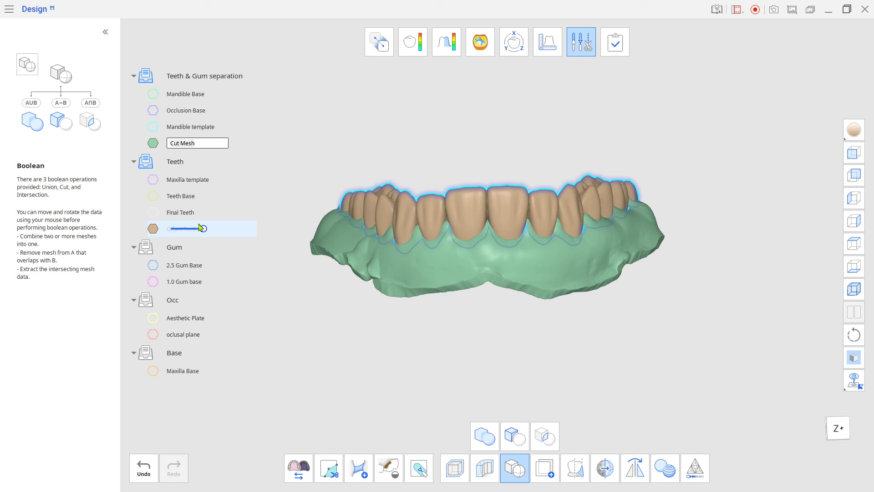
# Name the cut gum mesh "Final Gum" and hide Offset Teeth.
pyautogui.write('Final Gum')
pyautogui.press('Return')
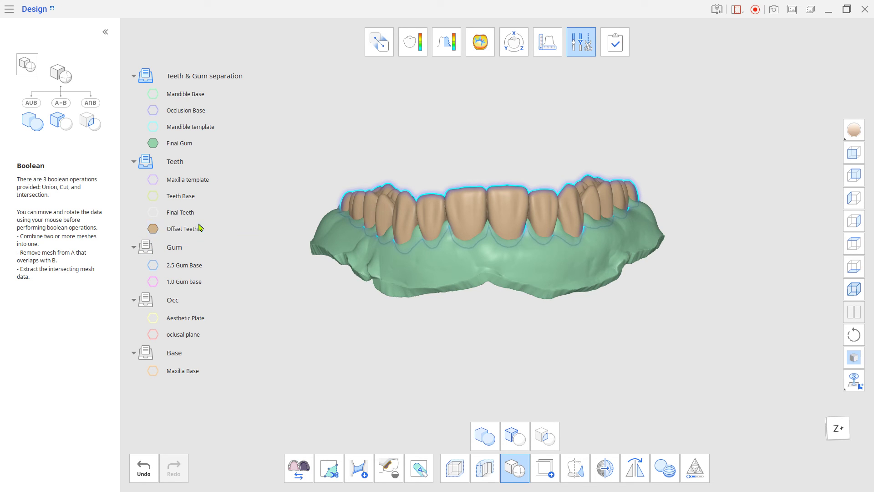
pyautogui.click(153, 228)
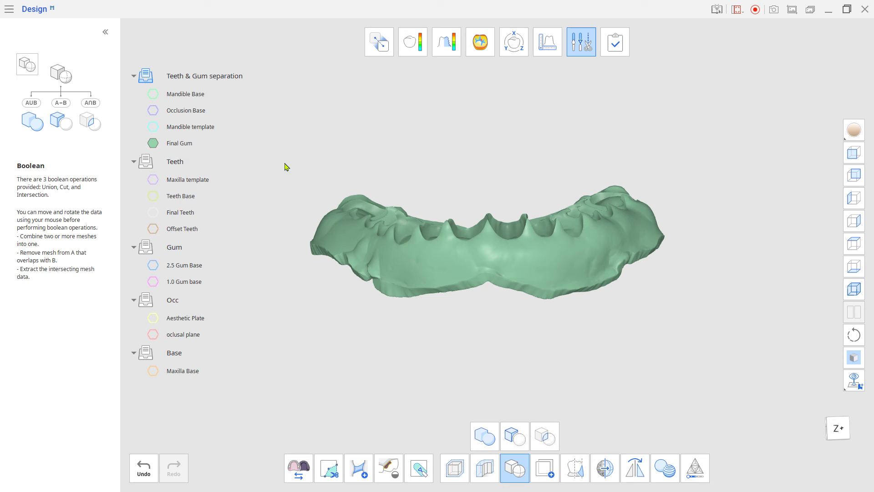
# Move Final Gum from the Teeth & Gum separation group to the Gum group.
pyautogui.click(580, 41)
pyautogui.rightClick(211, 145)
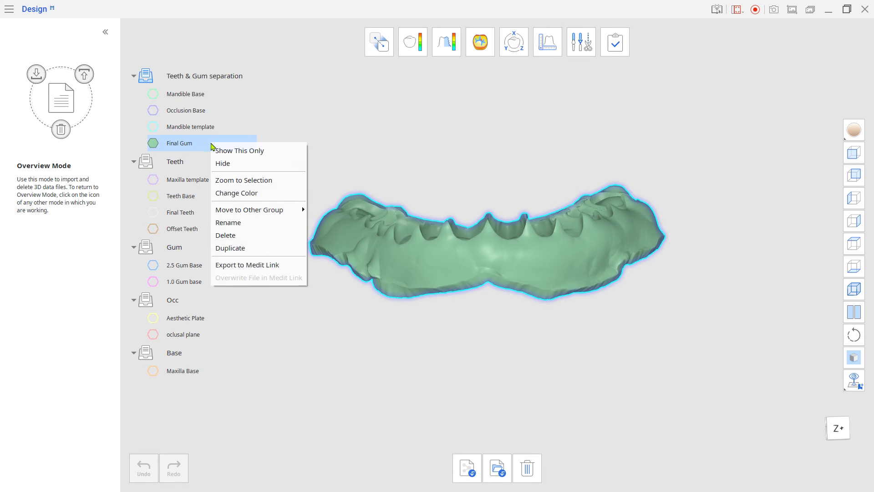
pyautogui.moveTo(296, 210)
pyautogui.click(325, 226)
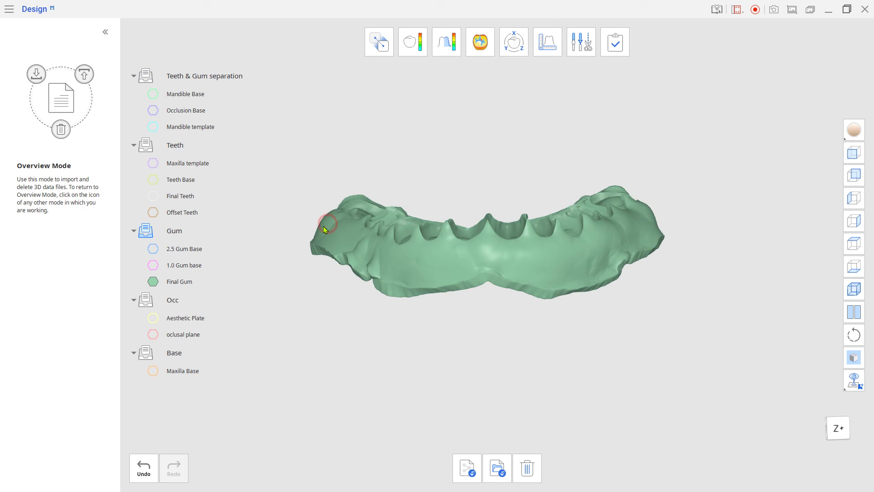
# Show Final Teeth with Final Gum and create a section line through a front tooth and the gum.
pyautogui.moveTo(435, 357); pyautogui.dragTo(492, 319, button='right')
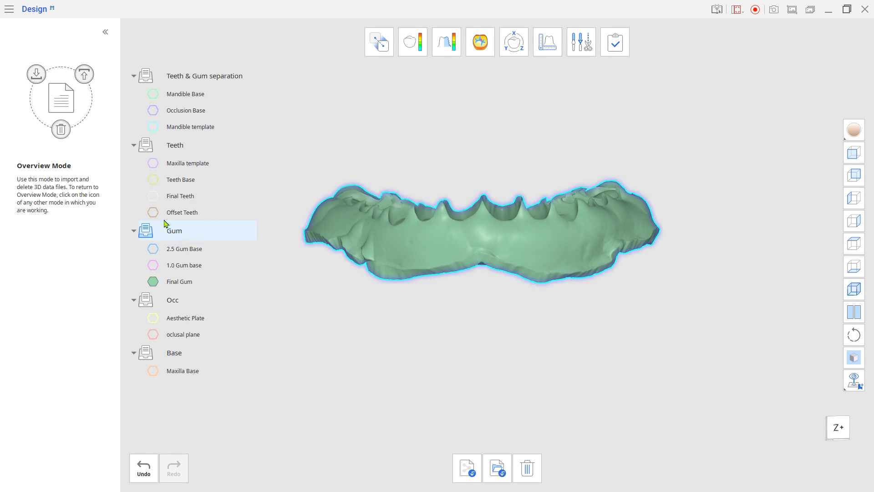
pyautogui.click(155, 196)
pyautogui.moveTo(590, 345); pyautogui.dragTo(499, 420, button='right')
pyautogui.click(547, 42)
pyautogui.moveTo(510, 310); pyautogui.dragTo(491, 443, button='right')
pyautogui.click(308, 468)
pyautogui.moveTo(495, 249); pyautogui.dragTo(506, 326)
# Hide both meshes and examine the gap between the Final Teeth and Final Gum section profiles up close.
pyautogui.click(151, 280)
pyautogui.click(153, 195)
pyautogui.moveTo(546, 410)
pyautogui.mouseDown(button='right')
pyautogui.moveTo(424, 397)
pyautogui.moveTo(426, 355)
pyautogui.mouseUp(button='right')
pyautogui.scroll(10, 458, 265)
pyautogui.scroll(-1, 471, 292)
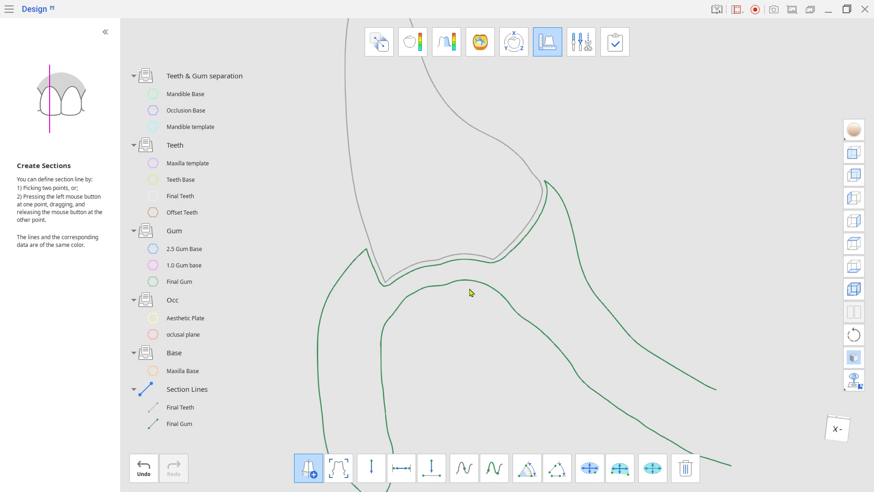
pyautogui.scroll(-2, 470, 292)
pyautogui.click(534, 52)
# Display Final Teeth and Final Gum together again.
pyautogui.click(153, 196)
pyautogui.click(153, 281)
pyautogui.scroll(-5, 628, 344)
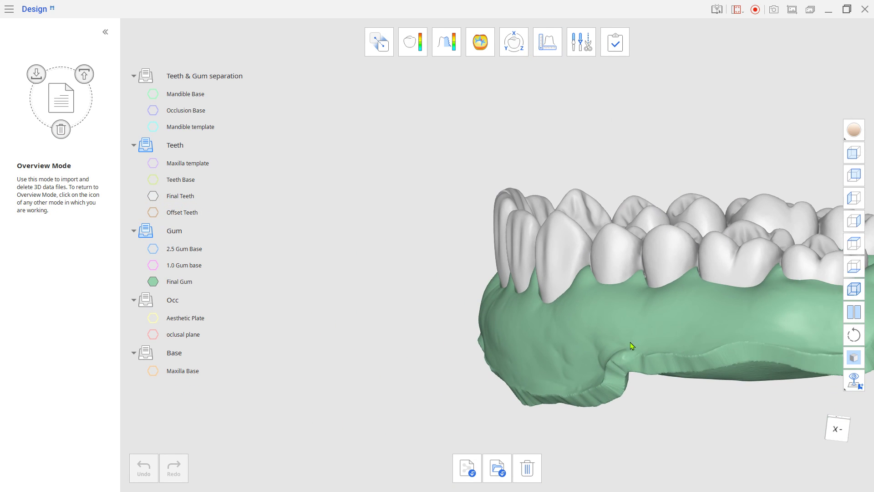
pyautogui.moveTo(630, 349); pyautogui.dragTo(519, 295, button='middle')
pyautogui.moveTo(585, 350); pyautogui.dragTo(482, 351, button='right')
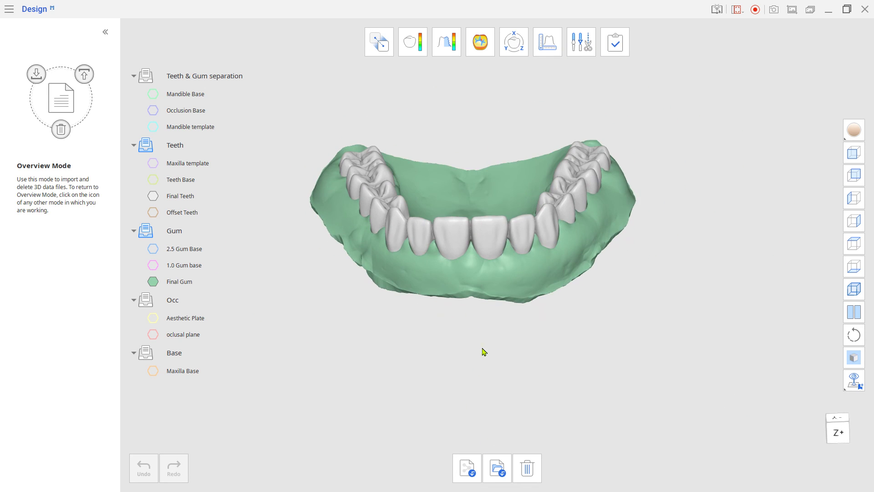
# Toggle Final Gum and Final Teeth off and on to inspect the tooth sockets cut into the gum.
pyautogui.click(153, 281)
pyautogui.click(153, 282)
pyautogui.click(153, 195)
pyautogui.moveTo(496, 340)
pyautogui.mouseDown(button='right')
pyautogui.moveTo(498, 418)
pyautogui.moveTo(493, 352)
pyautogui.mouseUp(button='right')
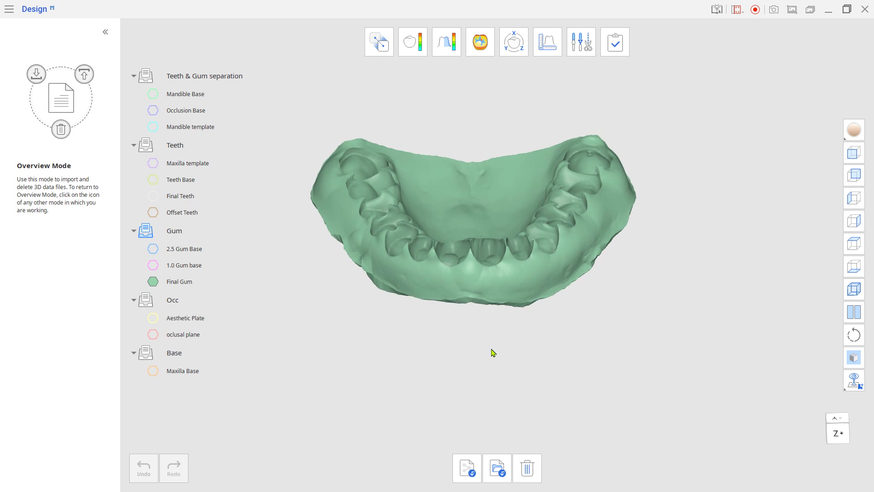
pyautogui.click(153, 196)
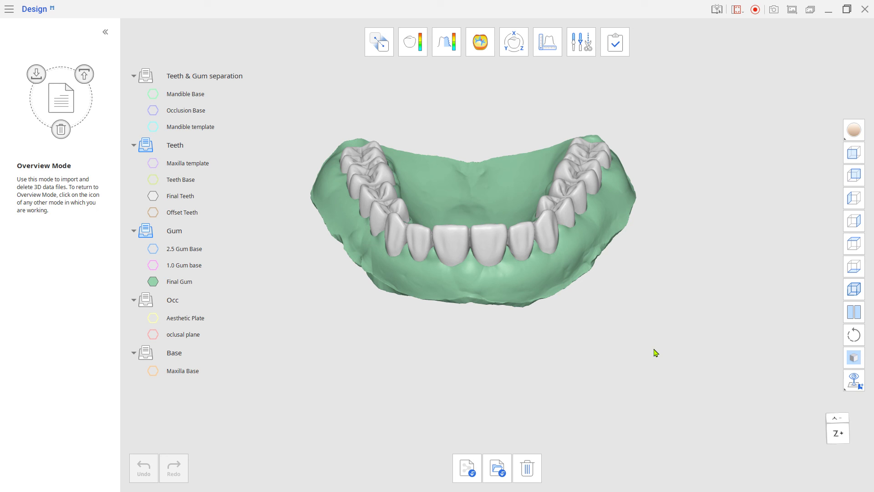